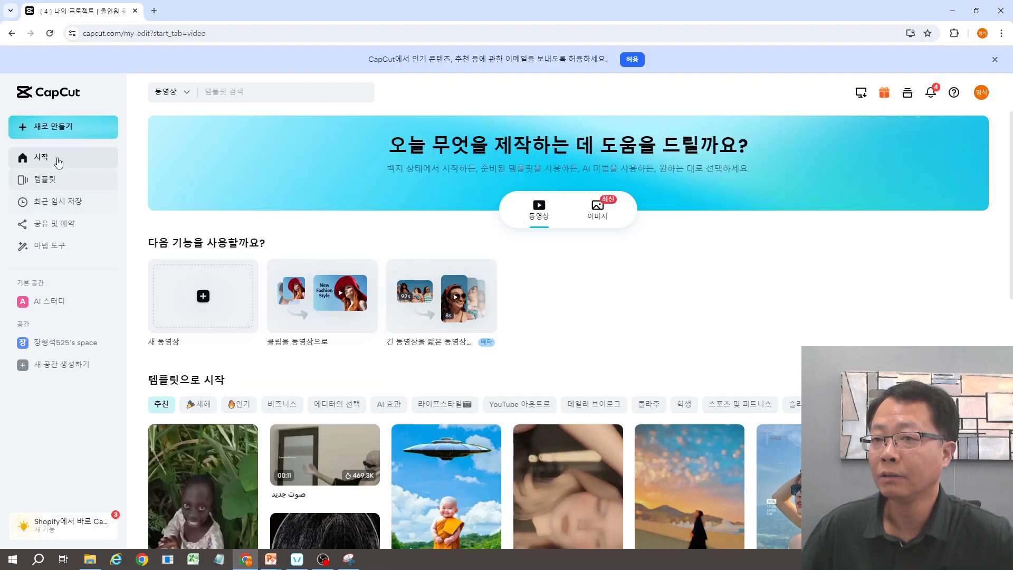
- Create a new video project with a 9:16 canvas
left_click(58, 133)
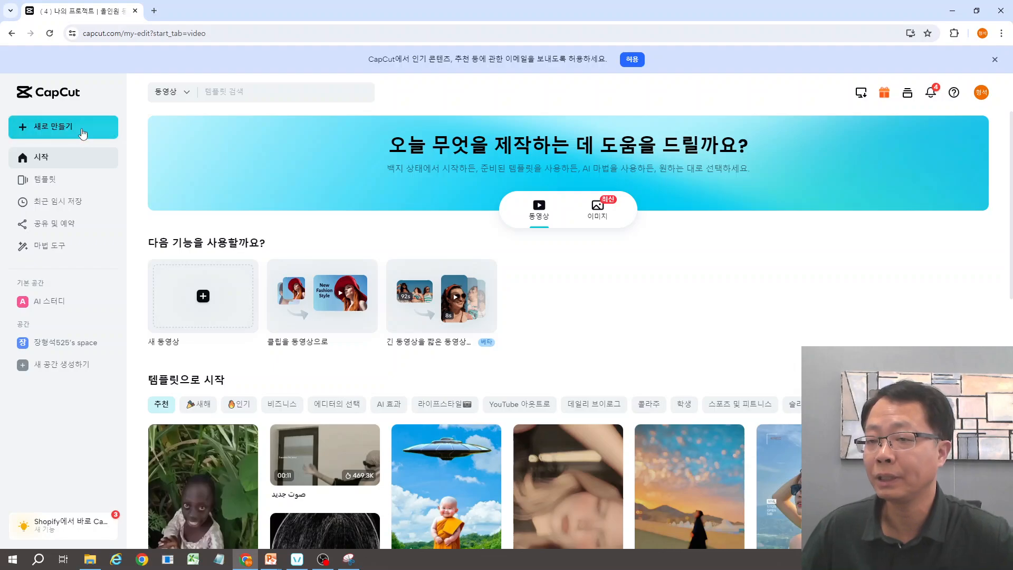
mouse_move(79, 126)
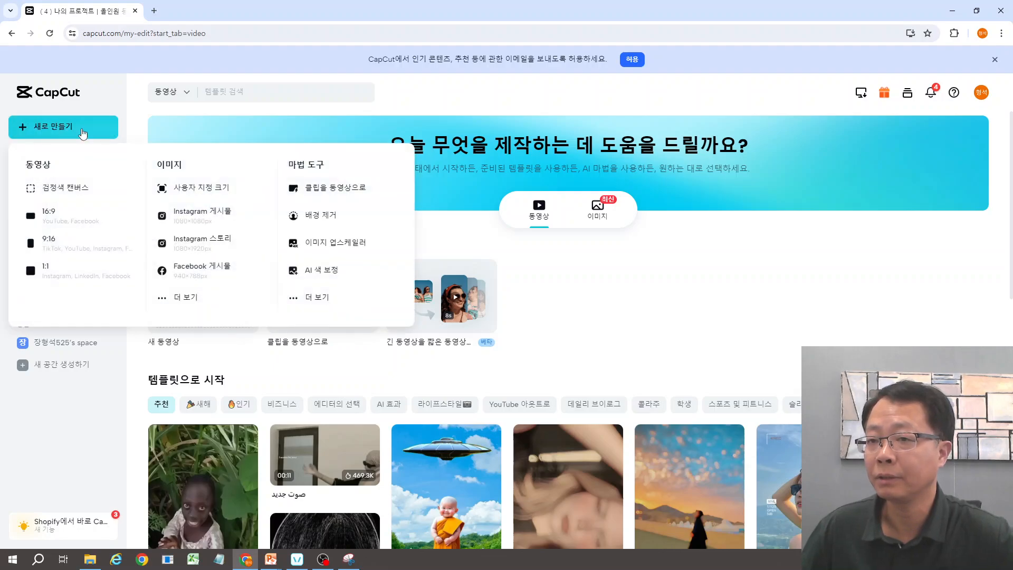
left_click(90, 248)
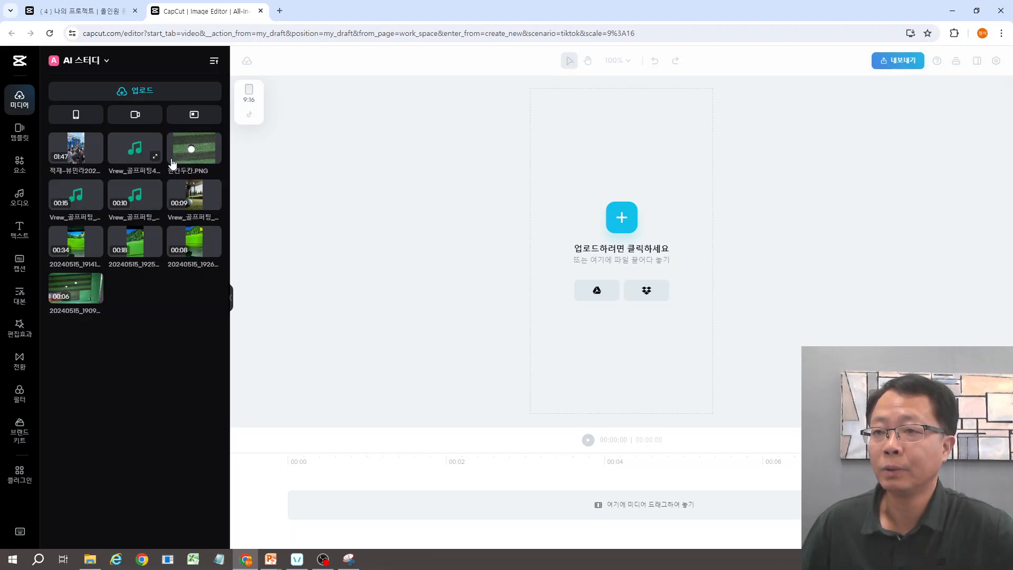
left_click(149, 93)
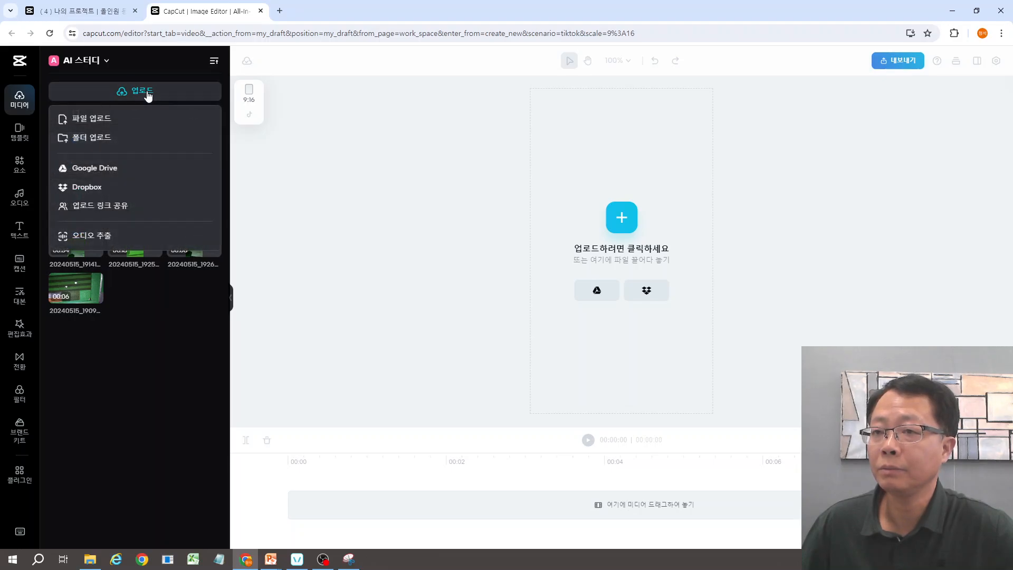
left_click(111, 120)
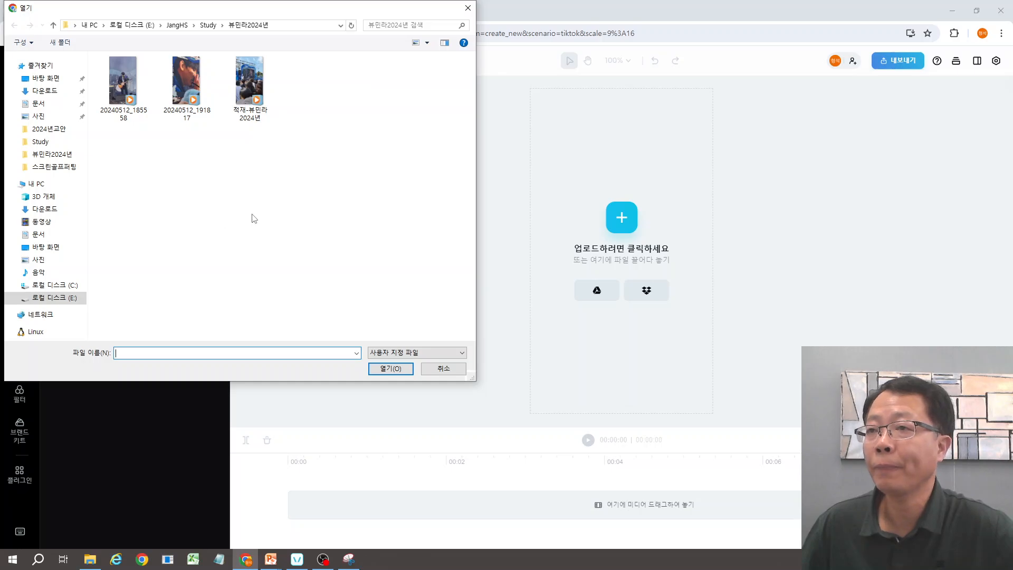
left_click(53, 25)
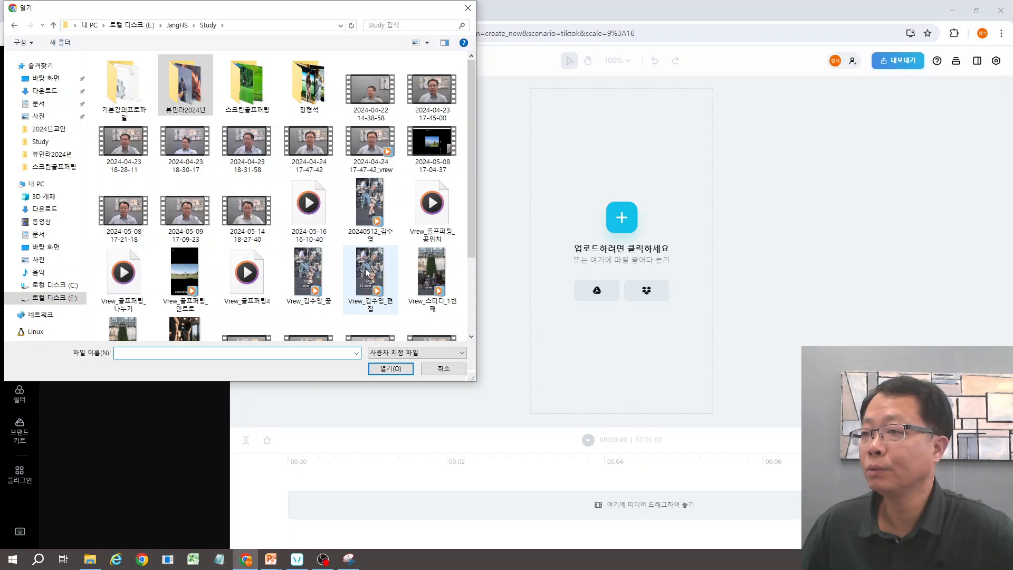
scroll(405, 316, "down", 3)
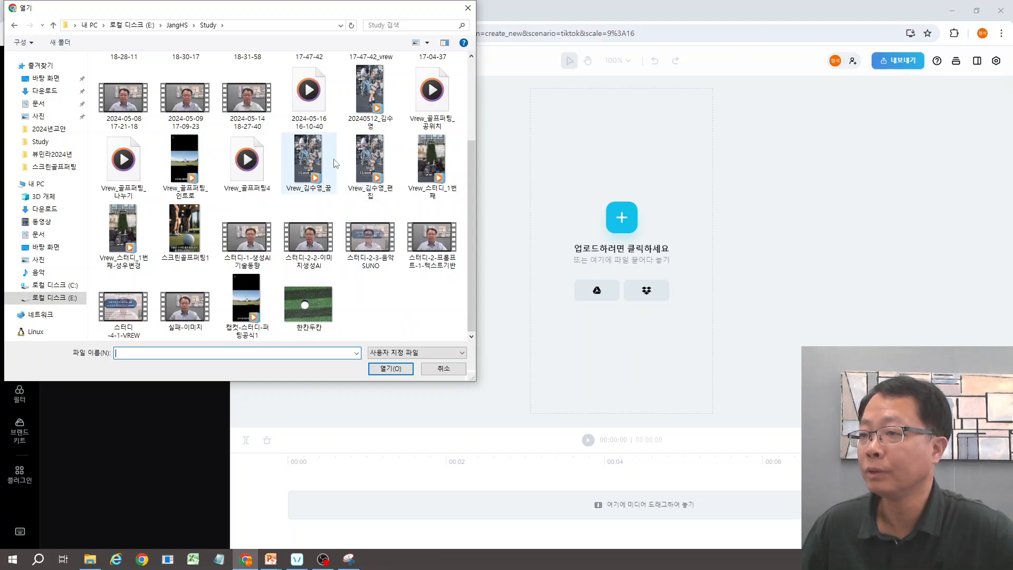
left_click(368, 154)
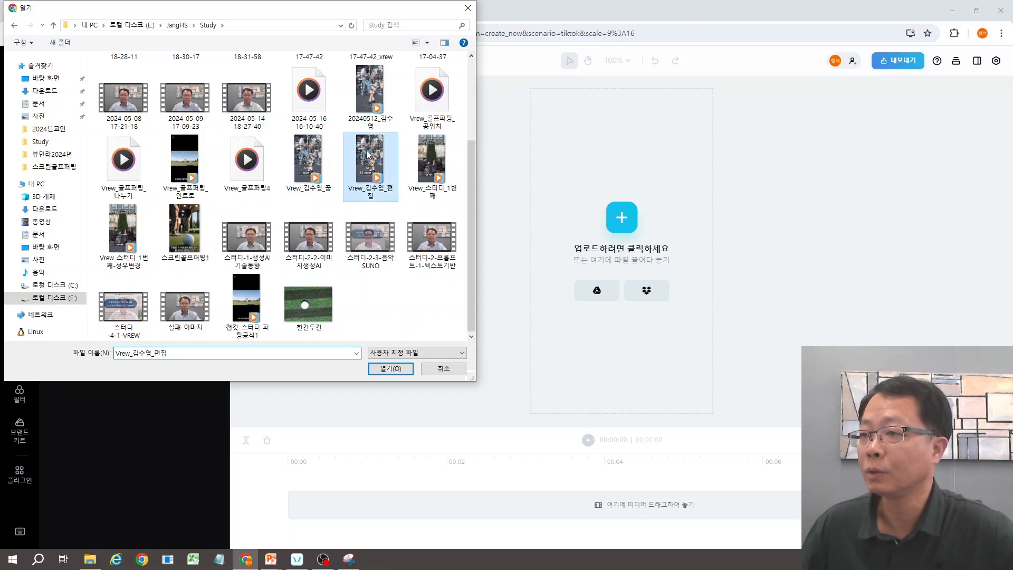
left_click(391, 368)
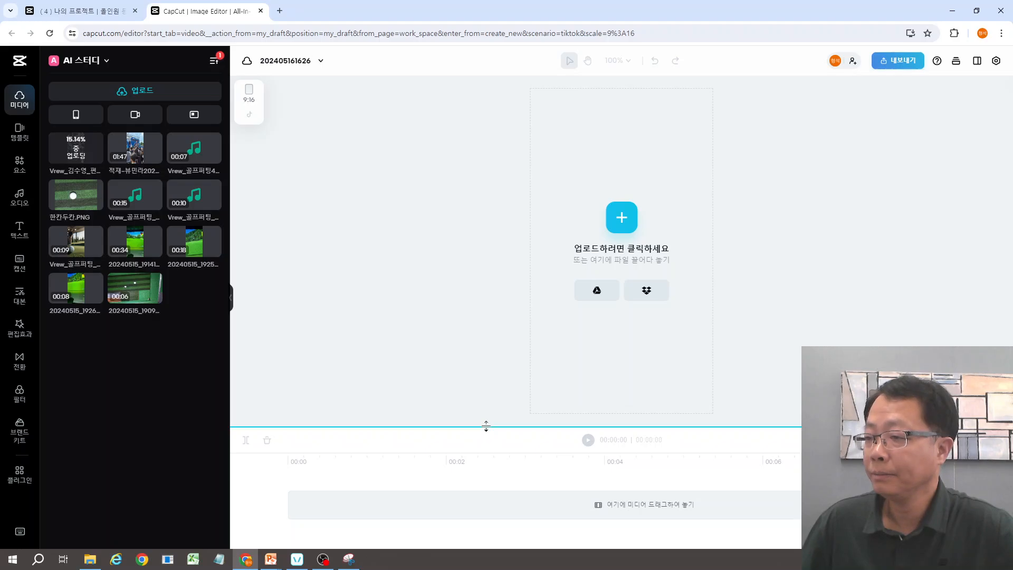
- Enlarge the timeline area and add the uploaded video to the timeline
left_click_drag(486, 428, 486, 342)
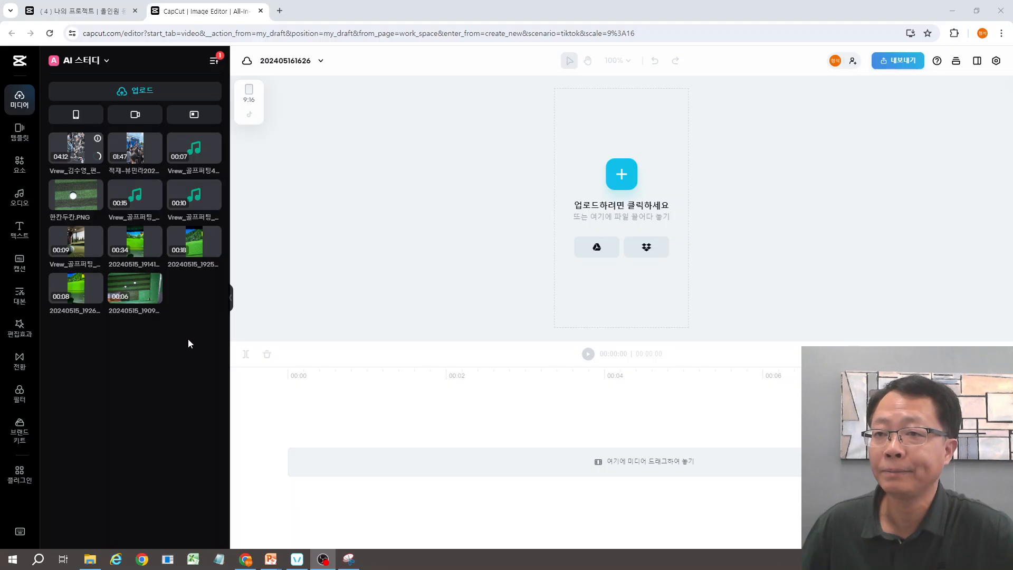
left_click(80, 151)
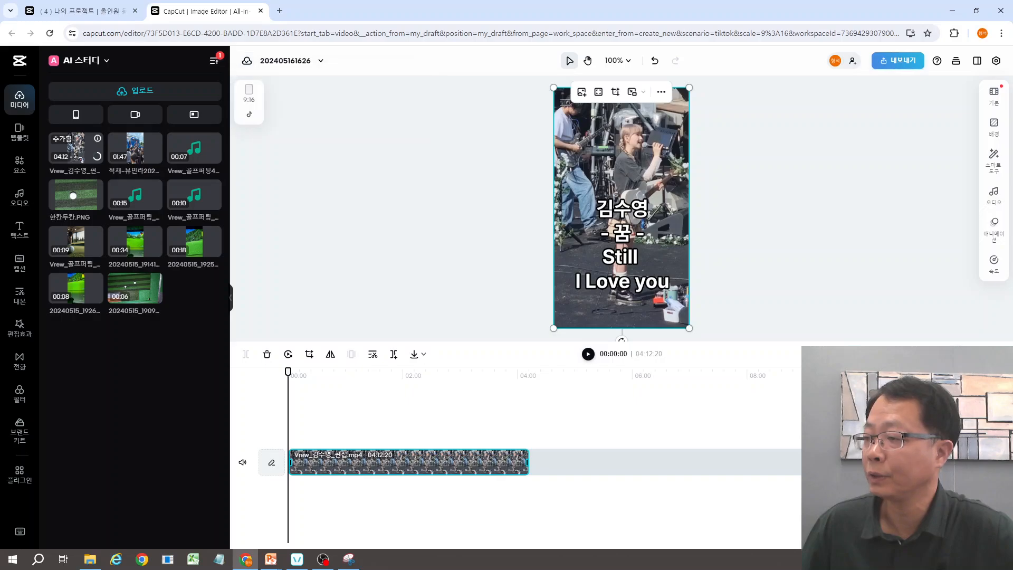
- Split the video clip at 01:05:03 and delete the part before the cut
key("ctrl+plus")
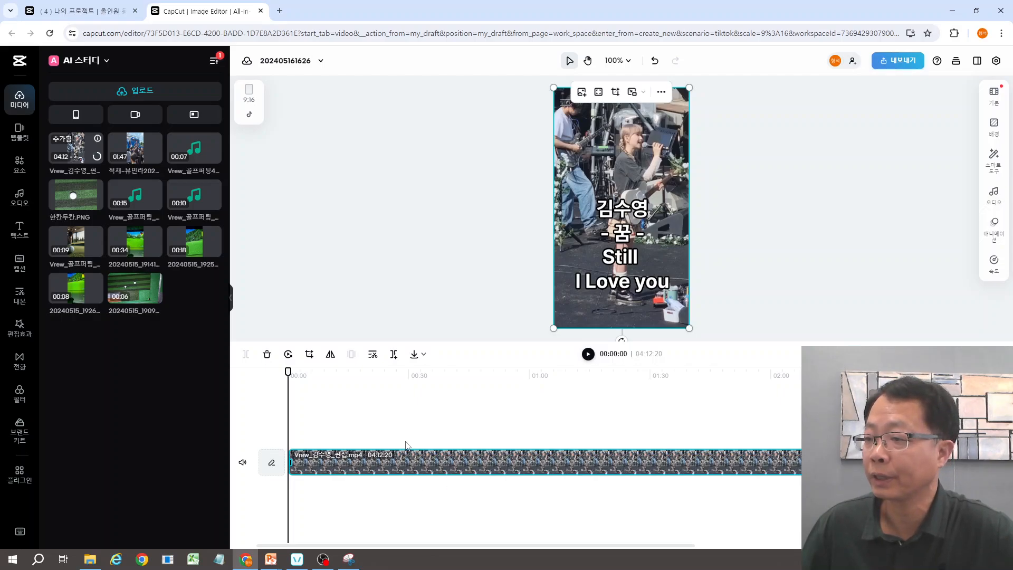
left_click_drag(288, 372, 368, 372)
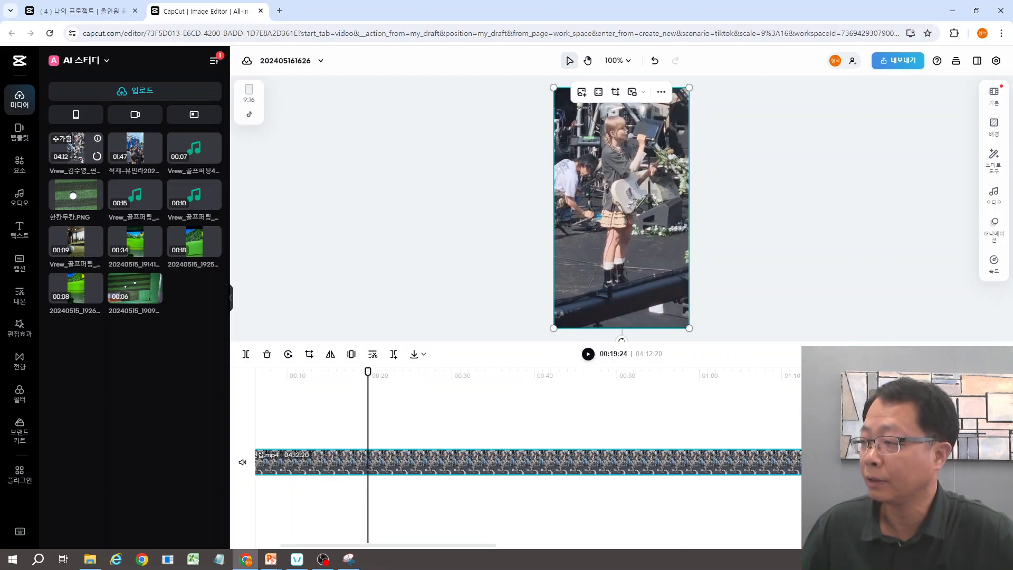
key("ctrl+minus")
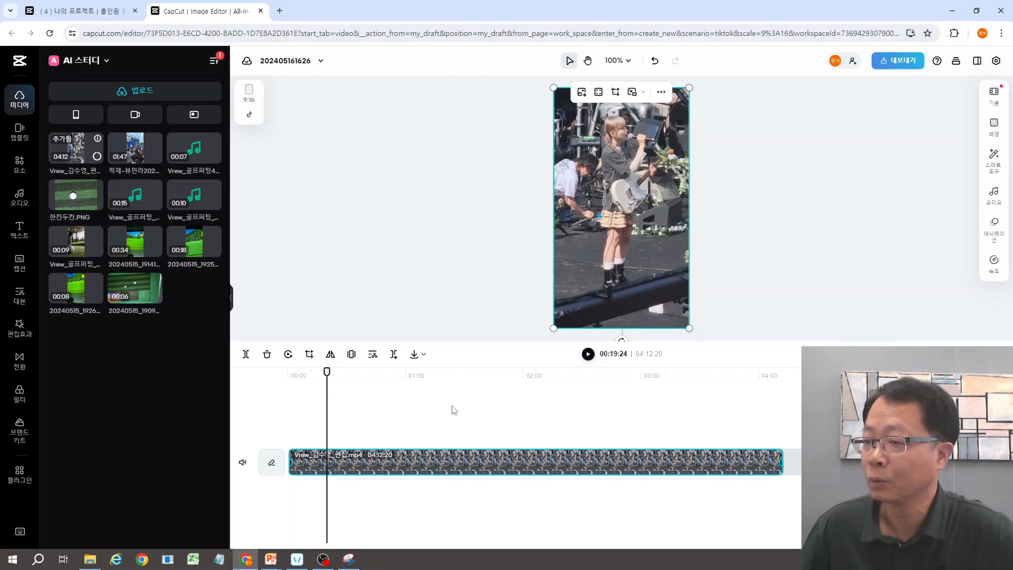
left_click_drag(328, 371, 416, 372)
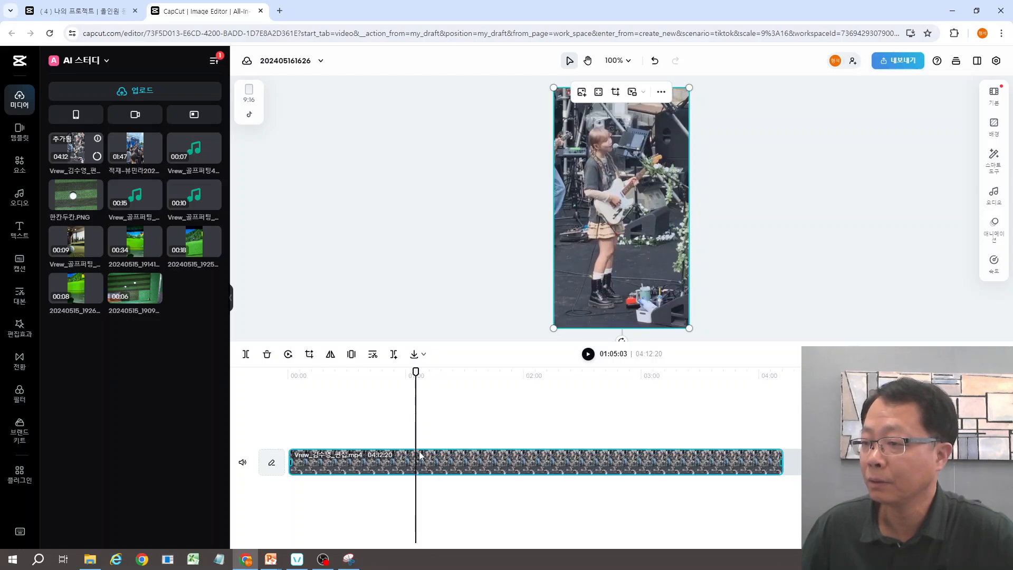
mouse_move(417, 464)
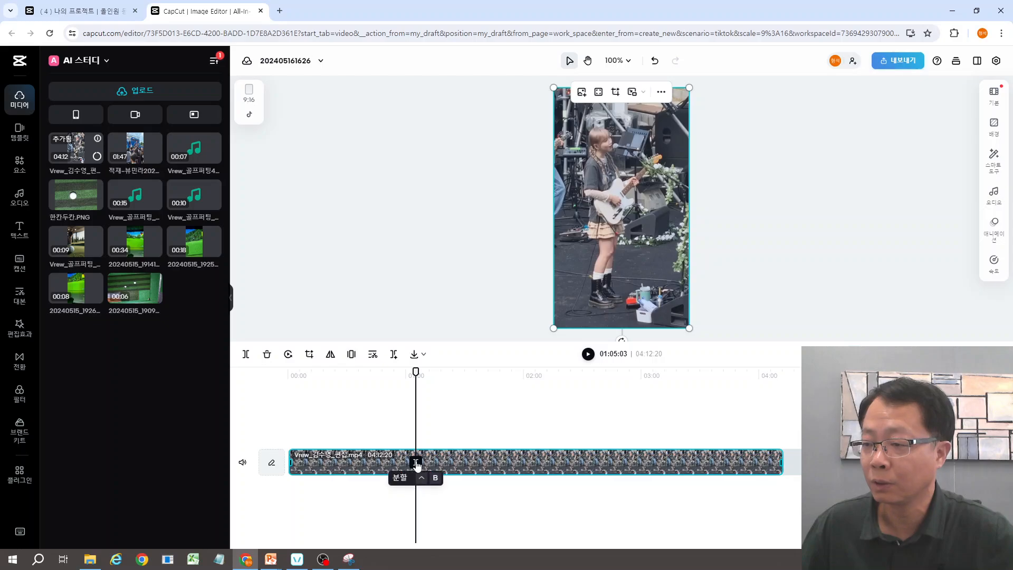
left_click(416, 462)
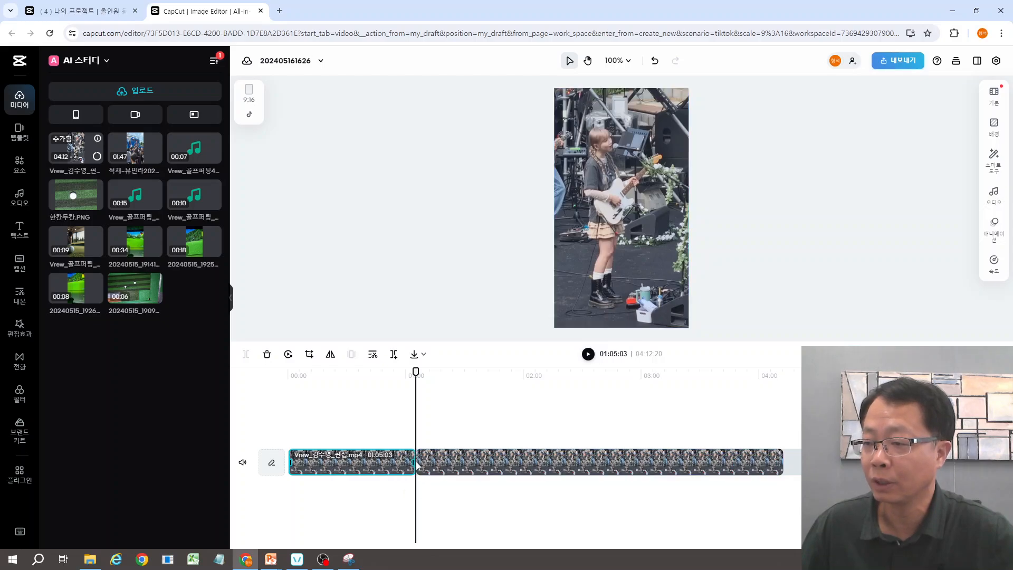
right_click(385, 471)
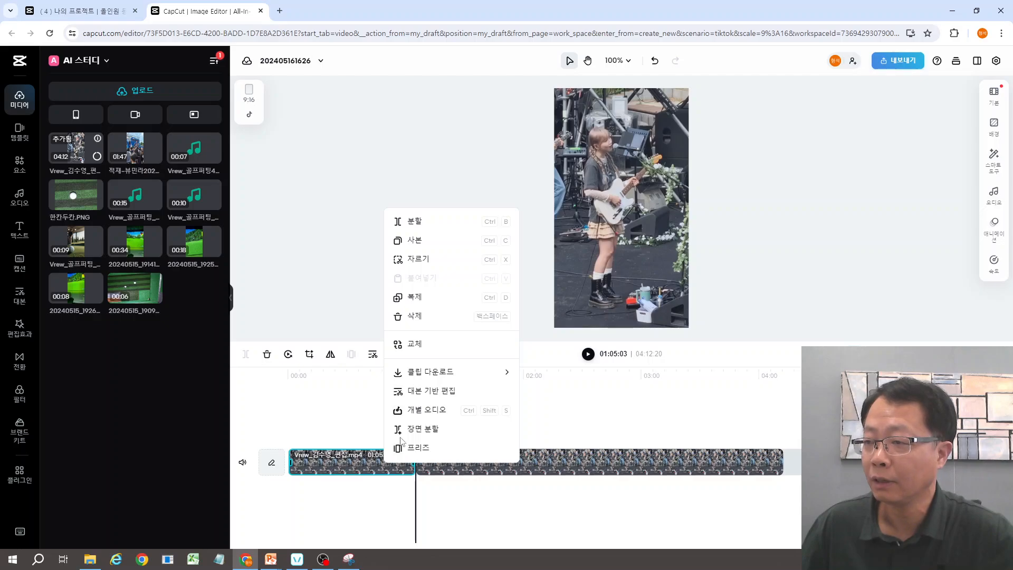
left_click(428, 319)
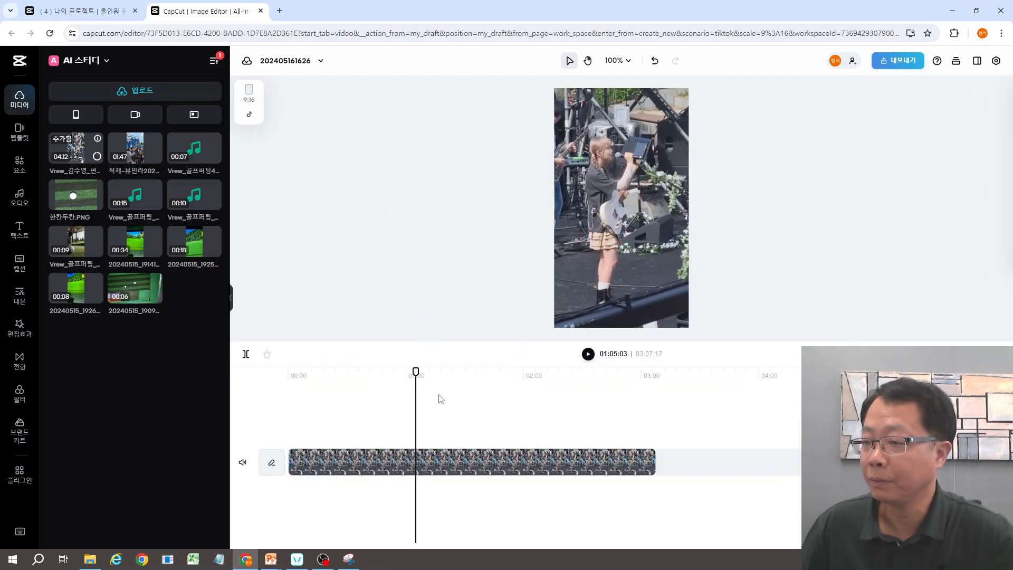
- Split the remaining clip at about 00:59:13 and delete the part after the cut
left_click_drag(416, 372, 405, 371)
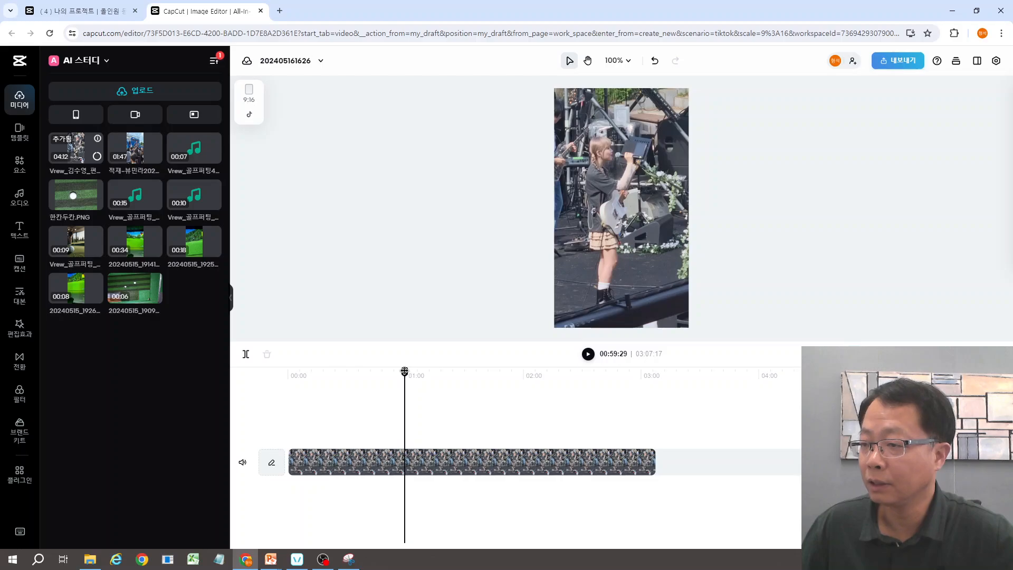
left_click(405, 464)
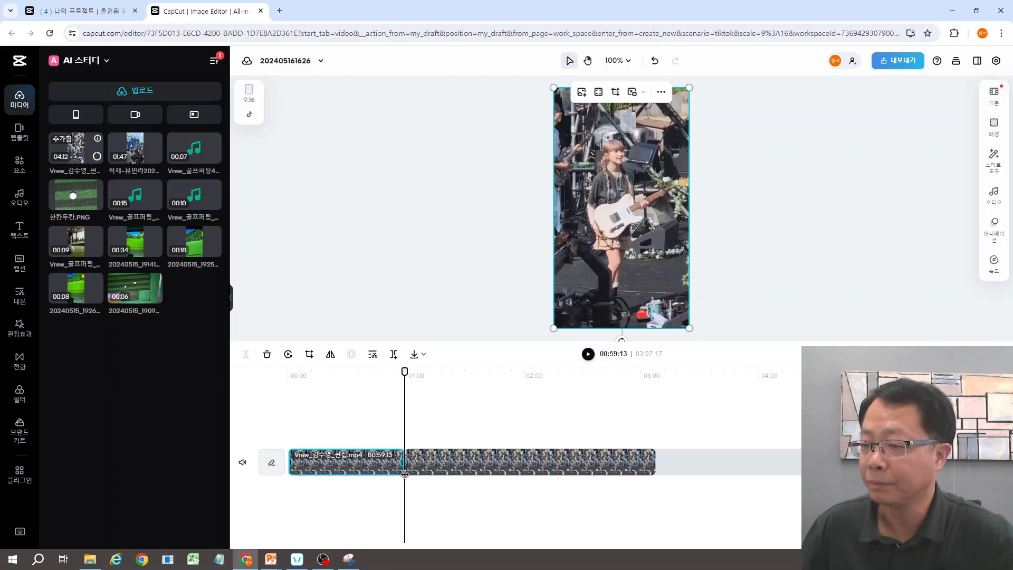
right_click(468, 468)
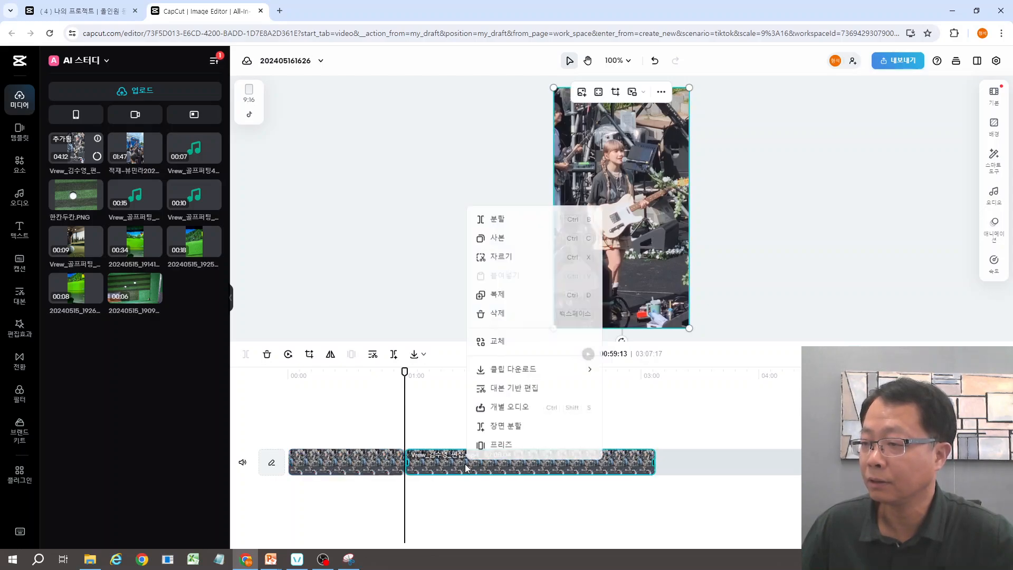
left_click(502, 317)
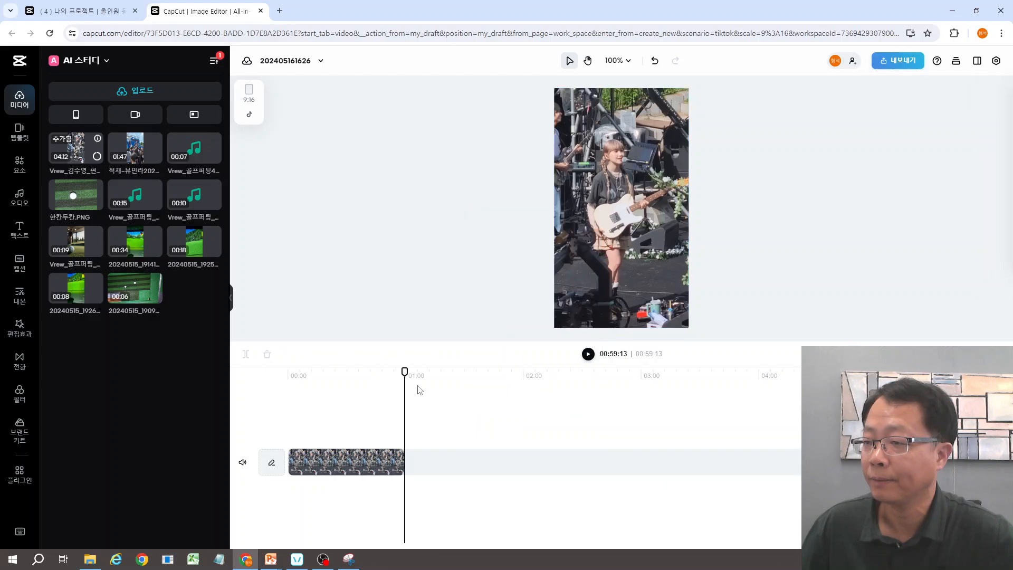
- Play the trimmed clip from its start to find the first cut point and split it at 00:05:18
left_click_drag(405, 372, 288, 371)
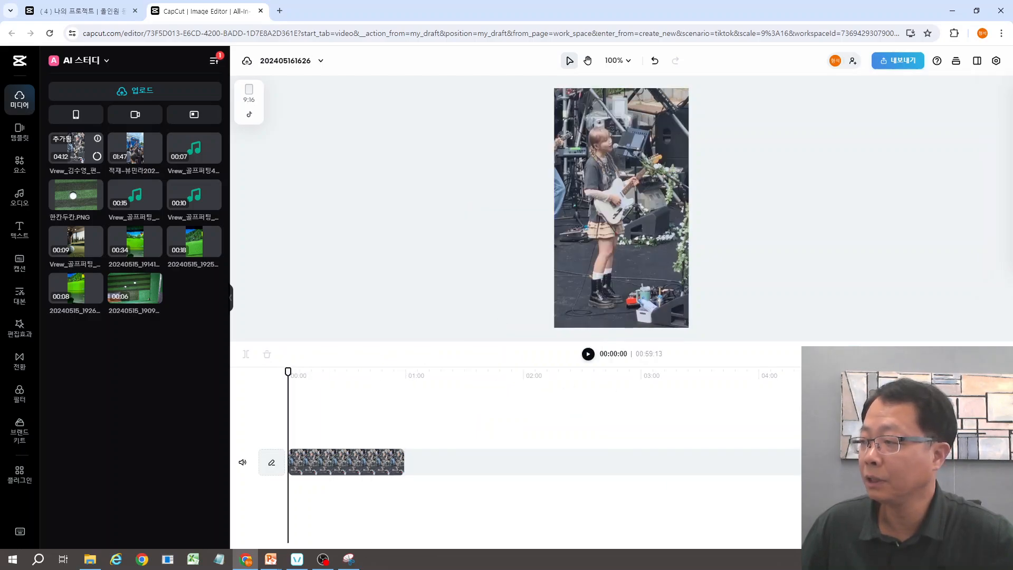
key("ctrl+plus")
key("ctrl+plus")
key("ctrl+plus")
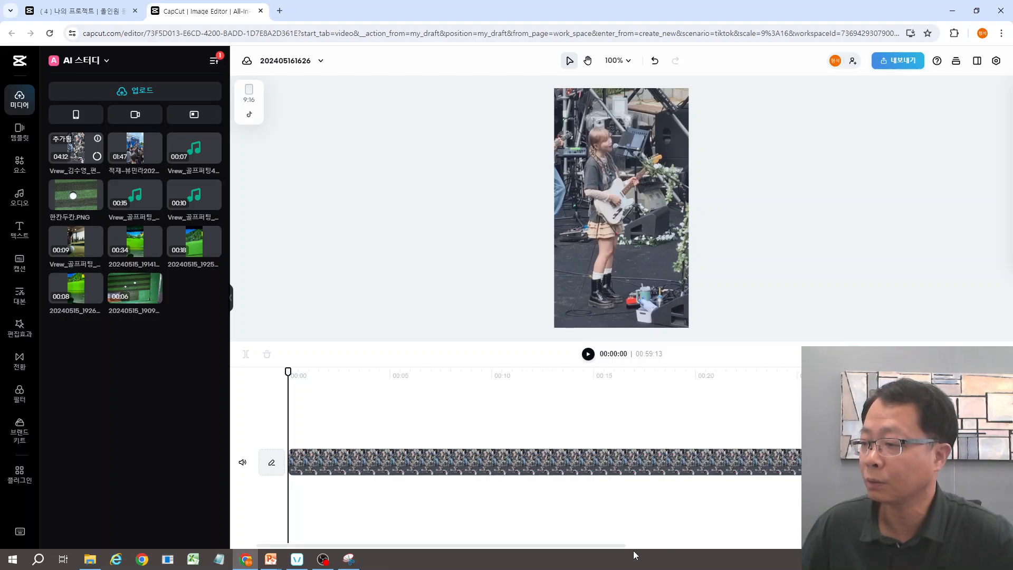
scroll(615, 549, "right", 5)
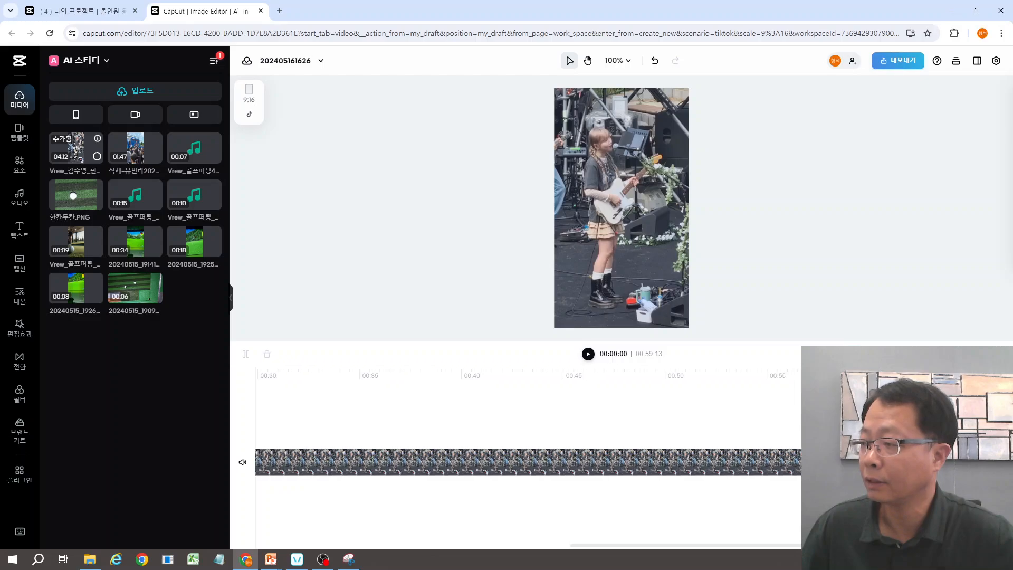
left_click_drag(611, 544, 498, 543)
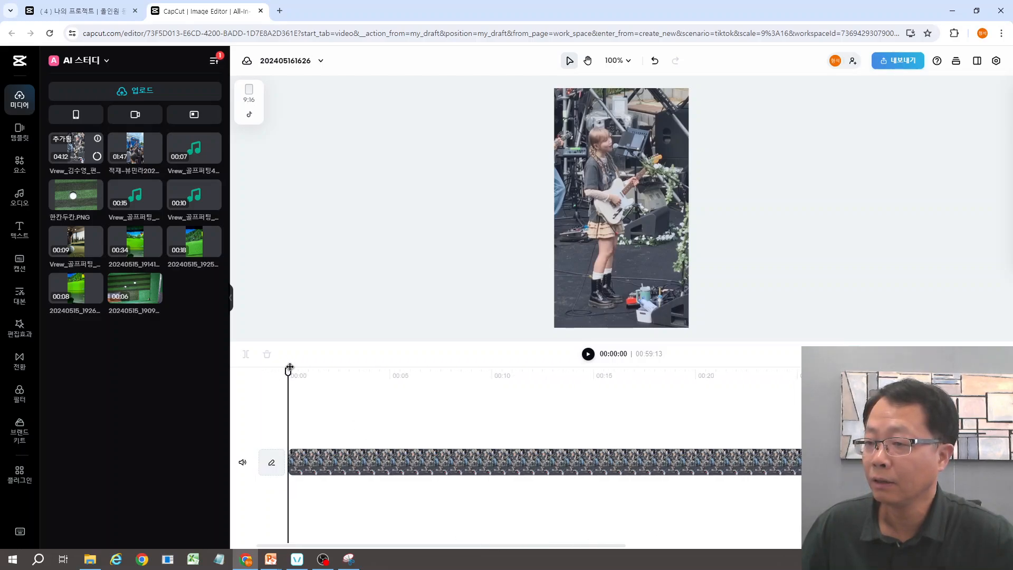
left_click(588, 354)
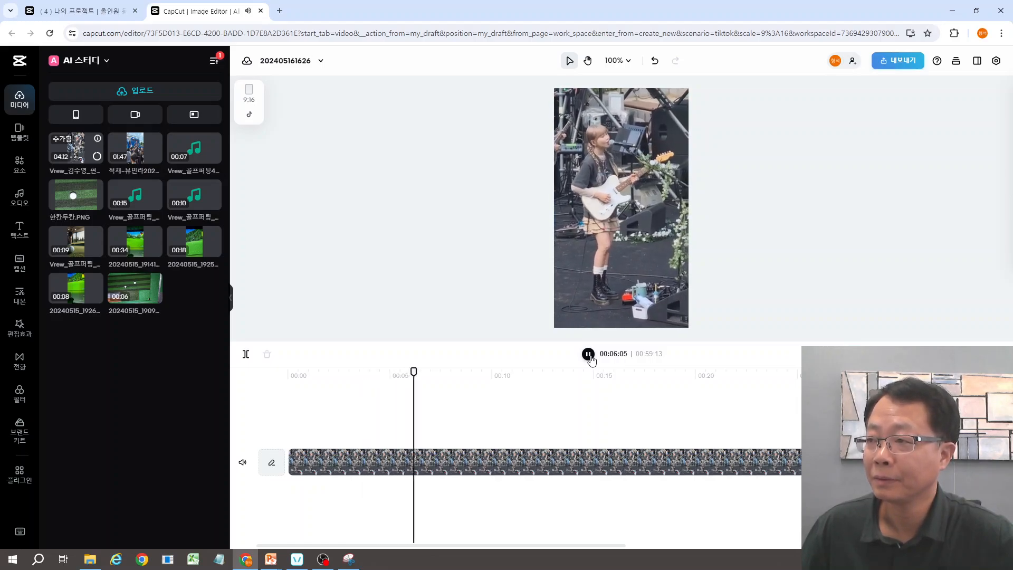
left_click(589, 355)
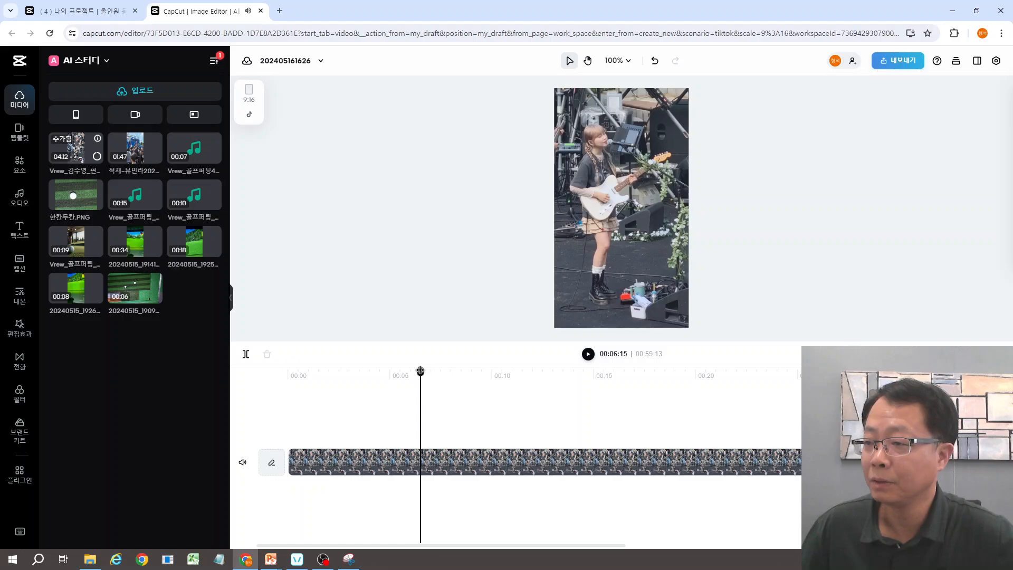
left_click_drag(421, 371, 402, 371)
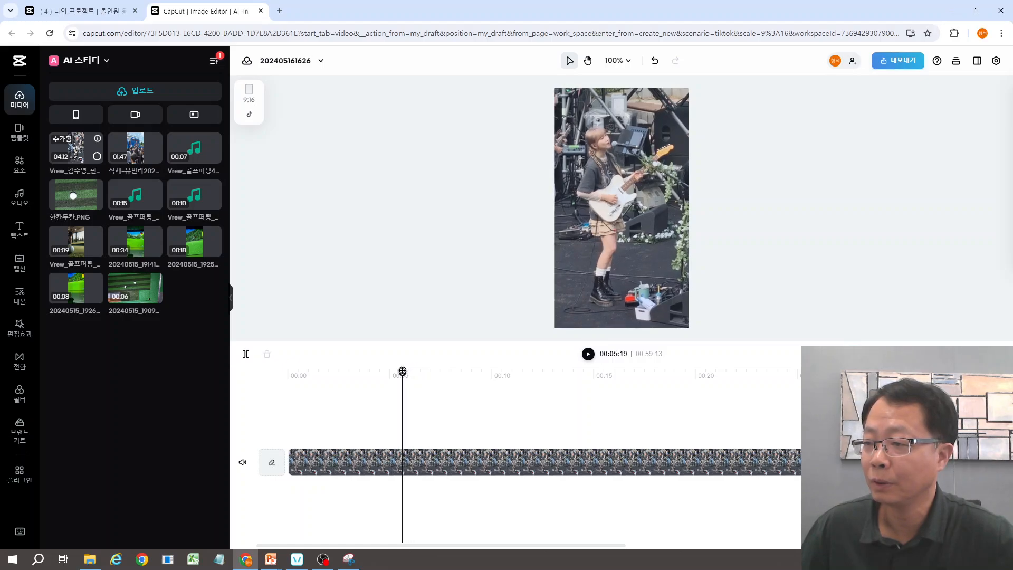
left_click(403, 468)
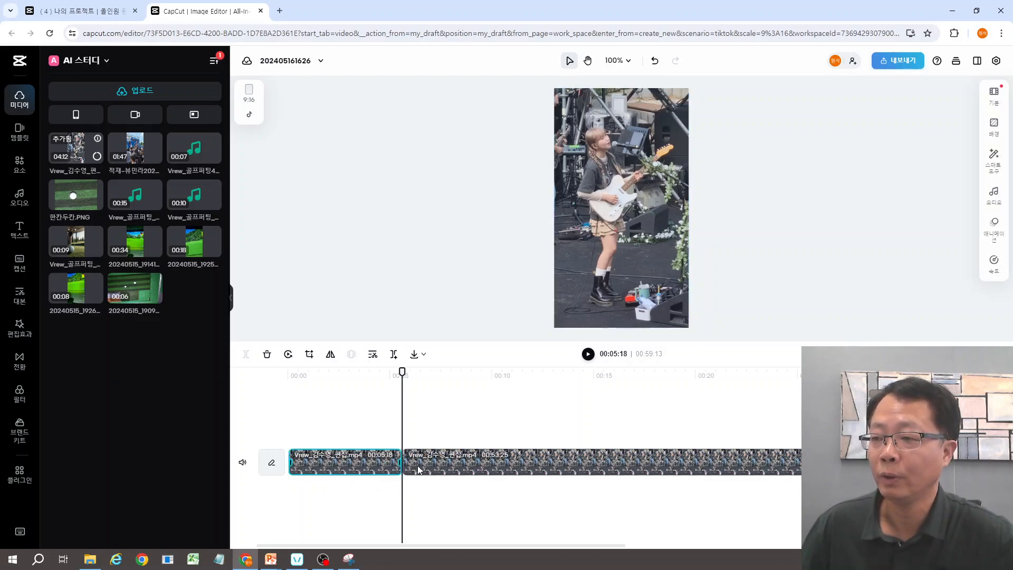
- Play on from the first cut and split the following clip at 00:09:10
left_click(587, 355)
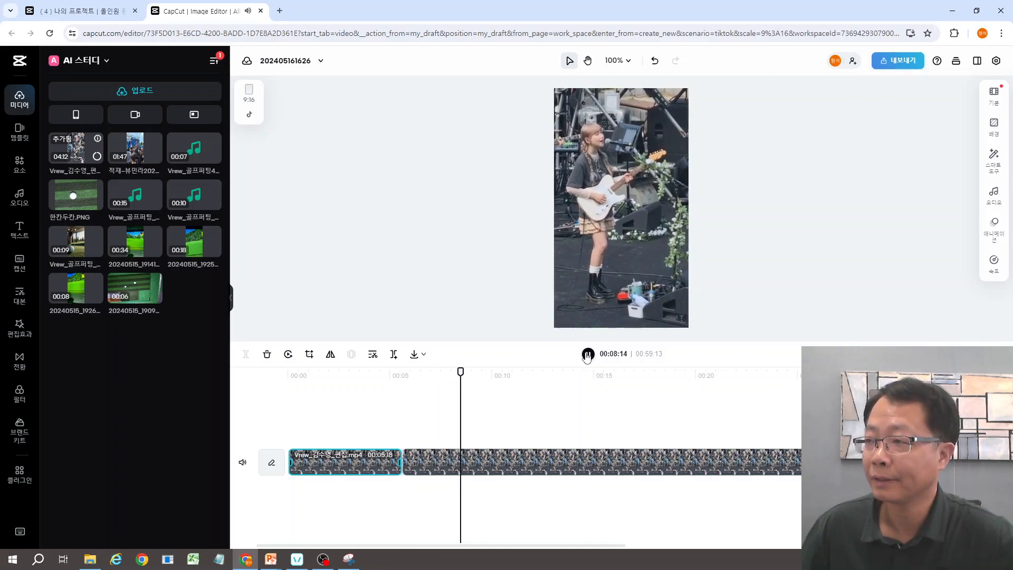
left_click(586, 356)
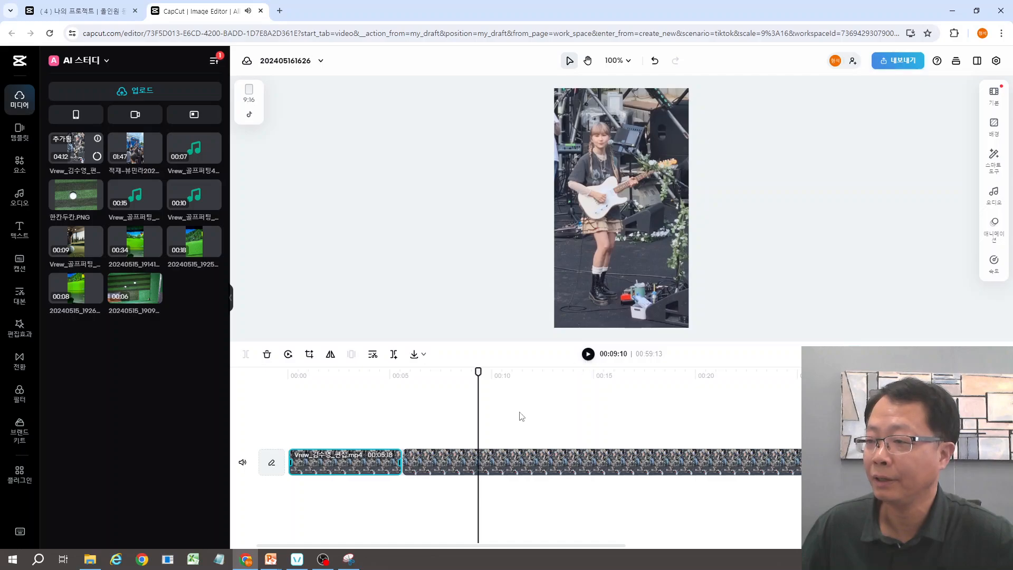
left_click(479, 463)
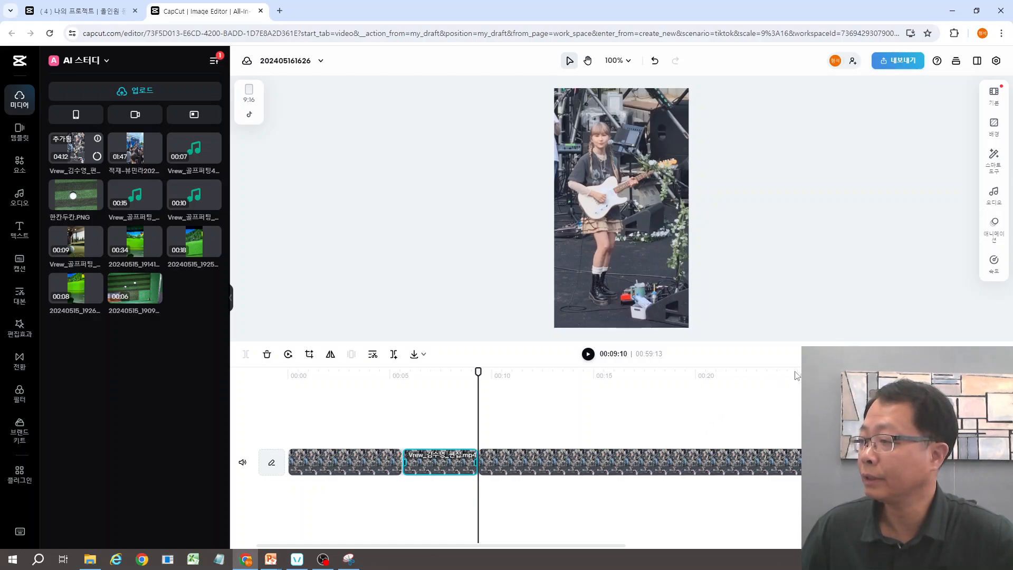
- Split the last concert clip at 00:18:24 and delete the part after the cut
left_click_drag(479, 371, 671, 375)
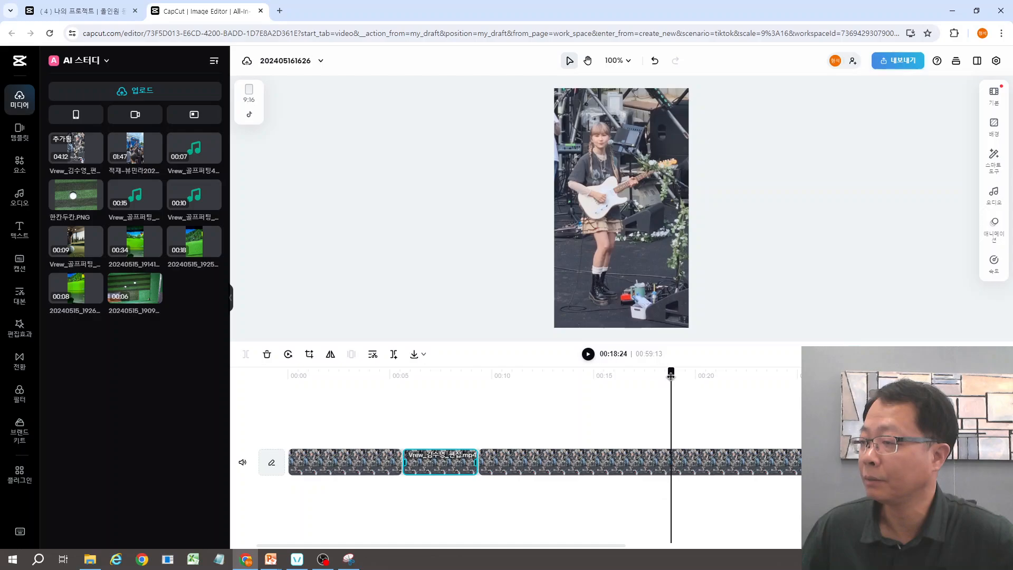
left_click(672, 463)
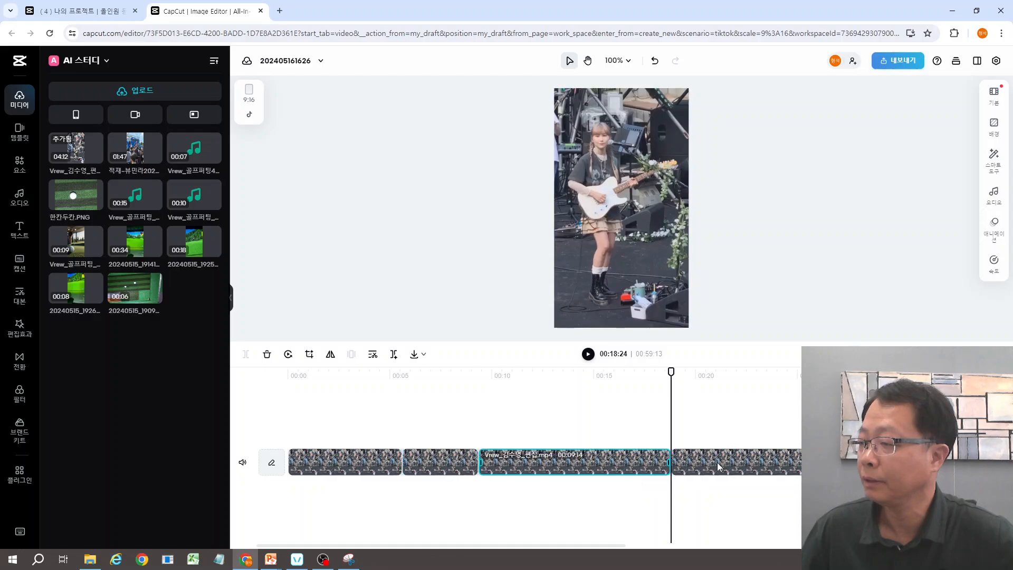
left_click(721, 461)
right_click(720, 461)
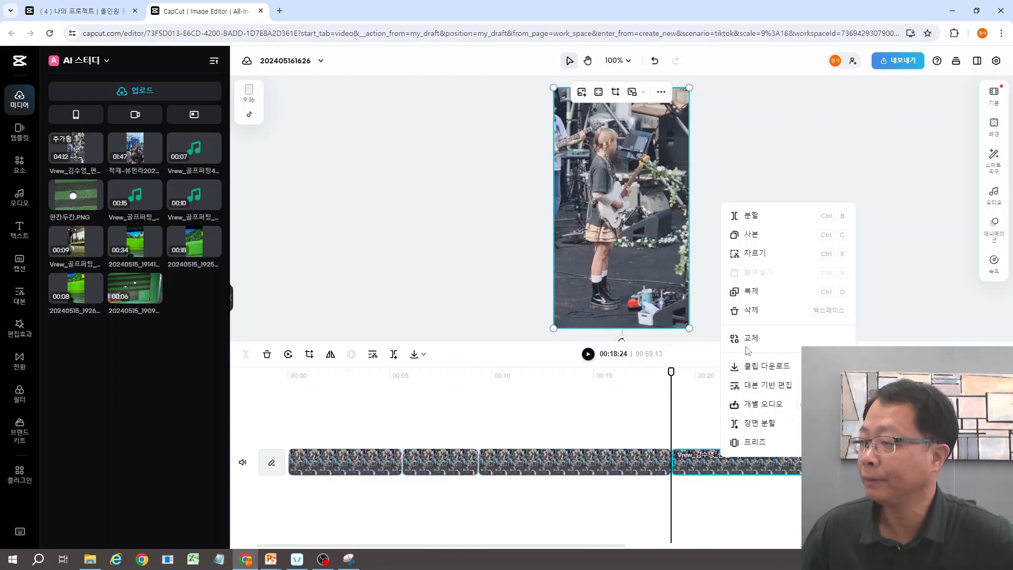
left_click(758, 315)
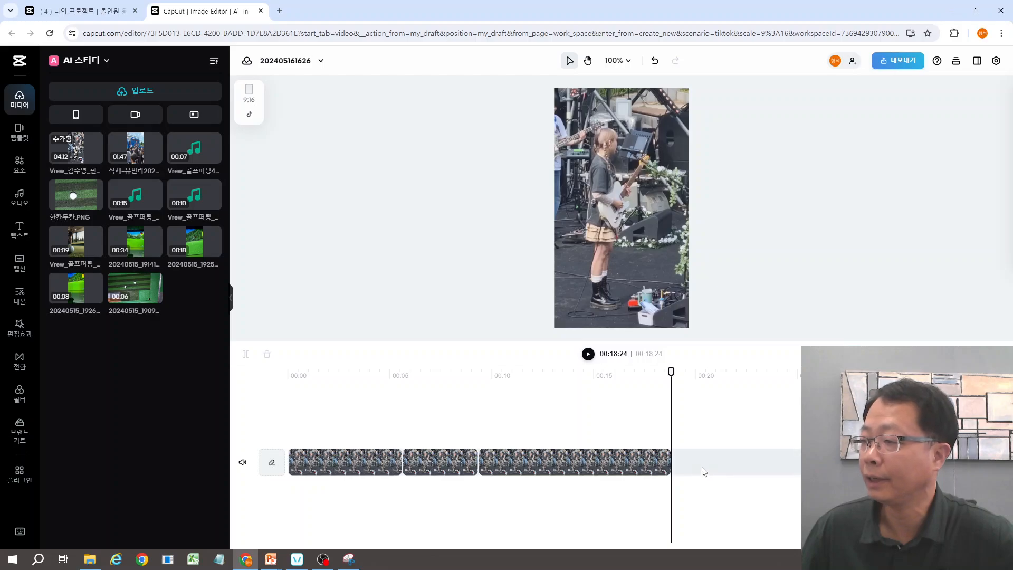
- Insert Vrew_골프퍼팅_인트로.mp4 at the very start of the timeline and play the intro and the beginning of the concert clip
left_click_drag(671, 371, 289, 372)
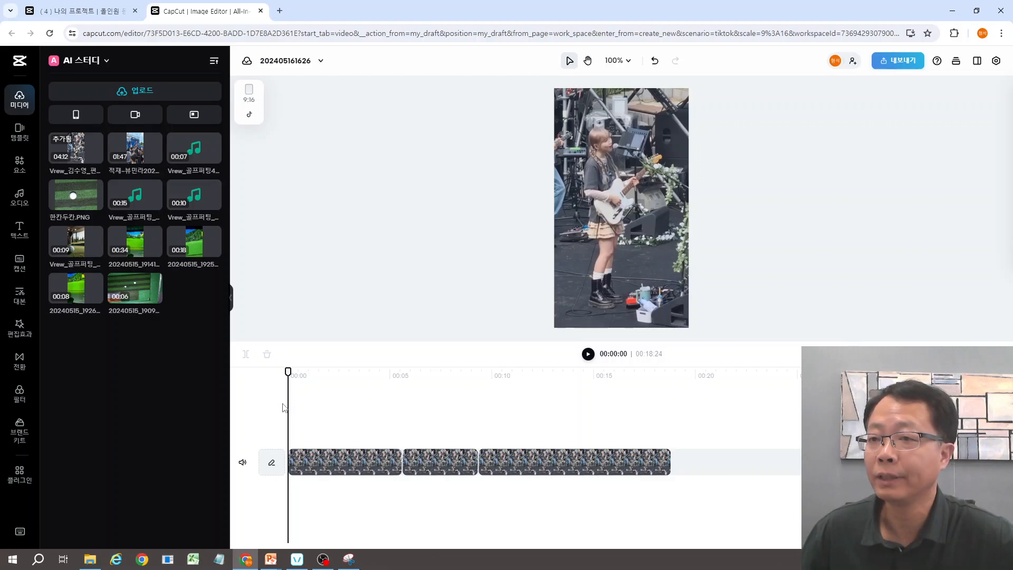
left_click(92, 243)
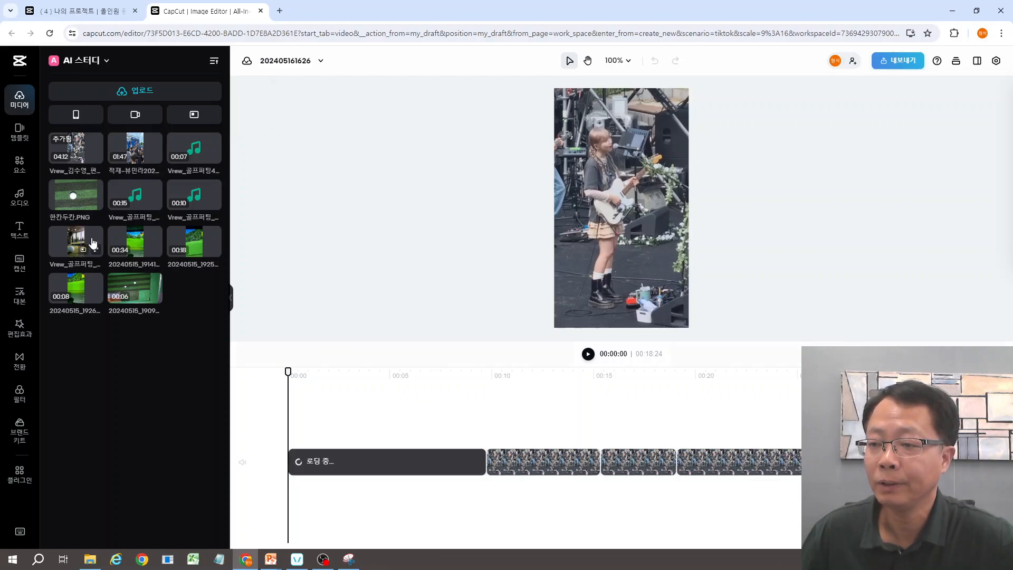
left_click(588, 355)
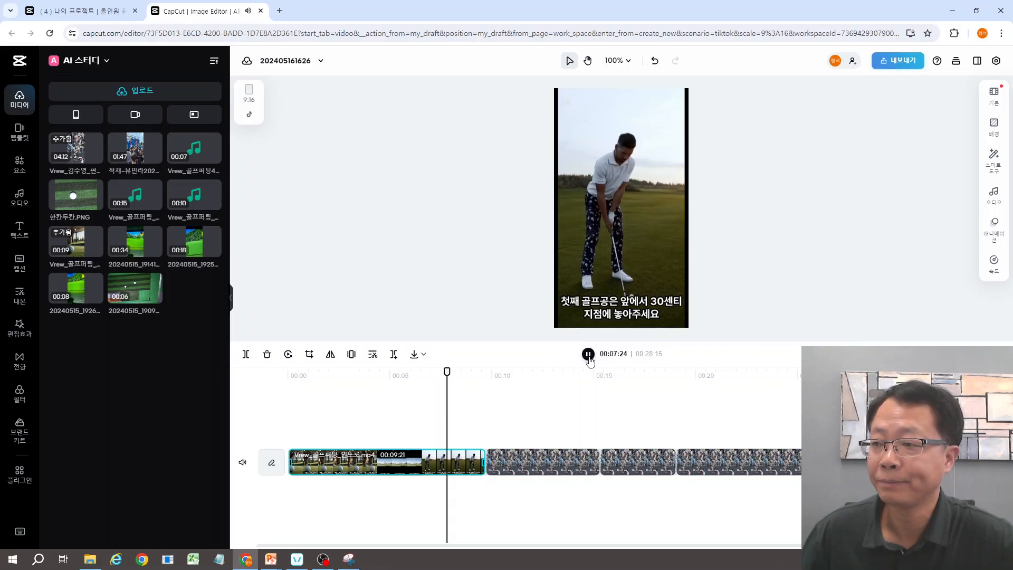
left_click(588, 354)
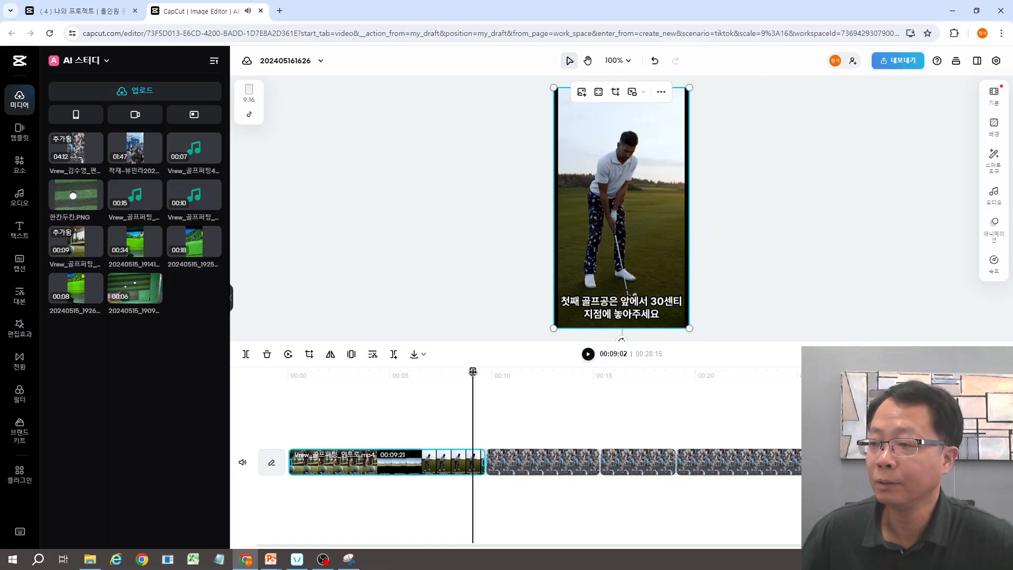
left_click_drag(473, 372, 494, 372)
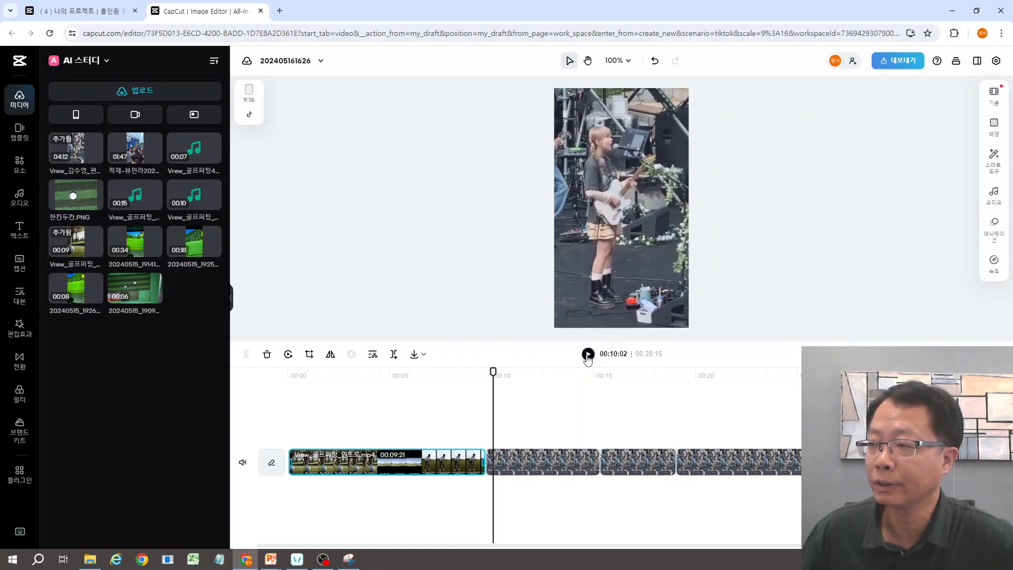
left_click(588, 354)
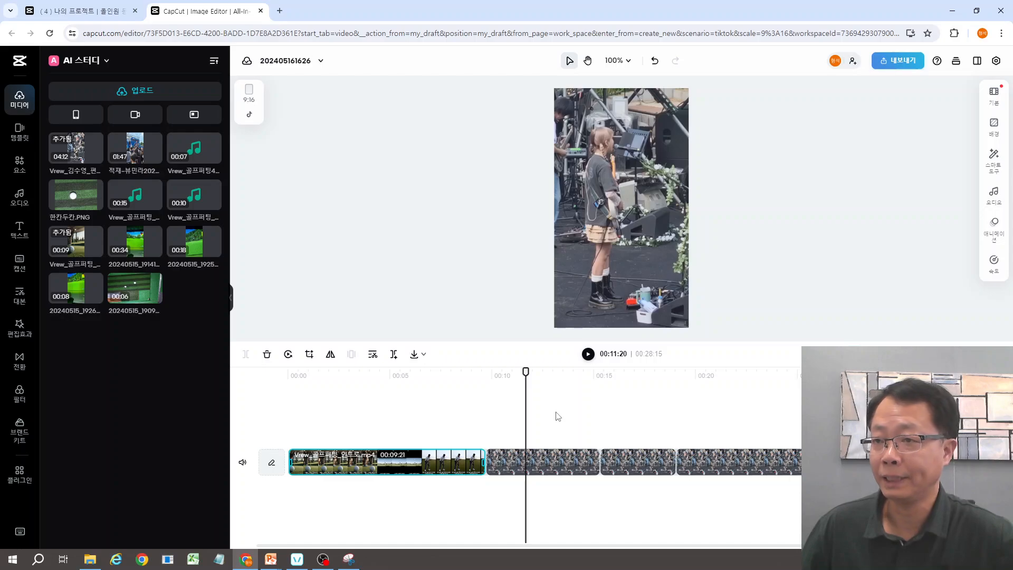
- Add the audio file Vrew_골프퍼팅4.mp3 to the timeline and shift it earlier so it ends together with the video
left_click_drag(526, 372, 868, 372)
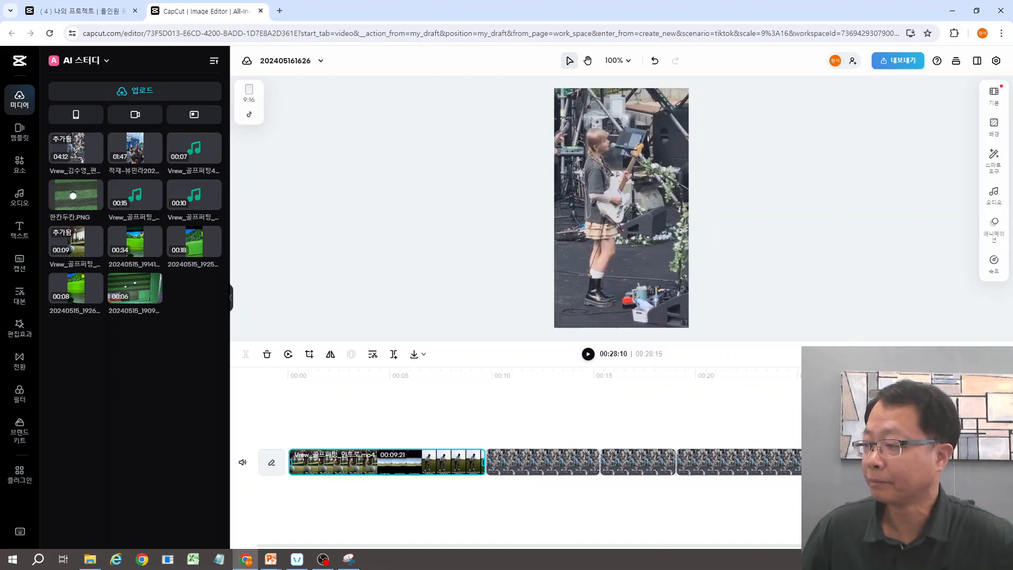
left_click(206, 157)
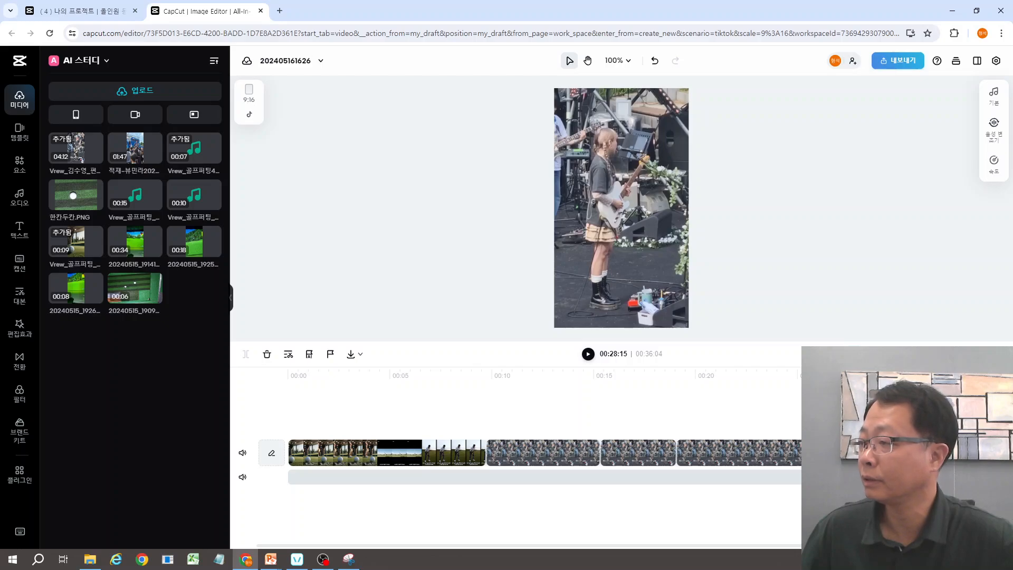
left_click(588, 354)
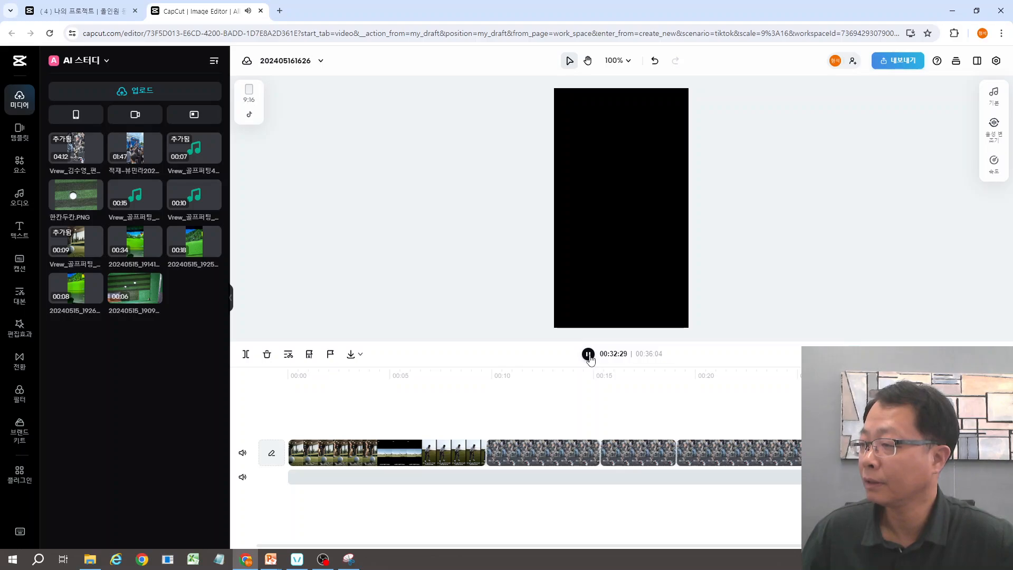
left_click(589, 354)
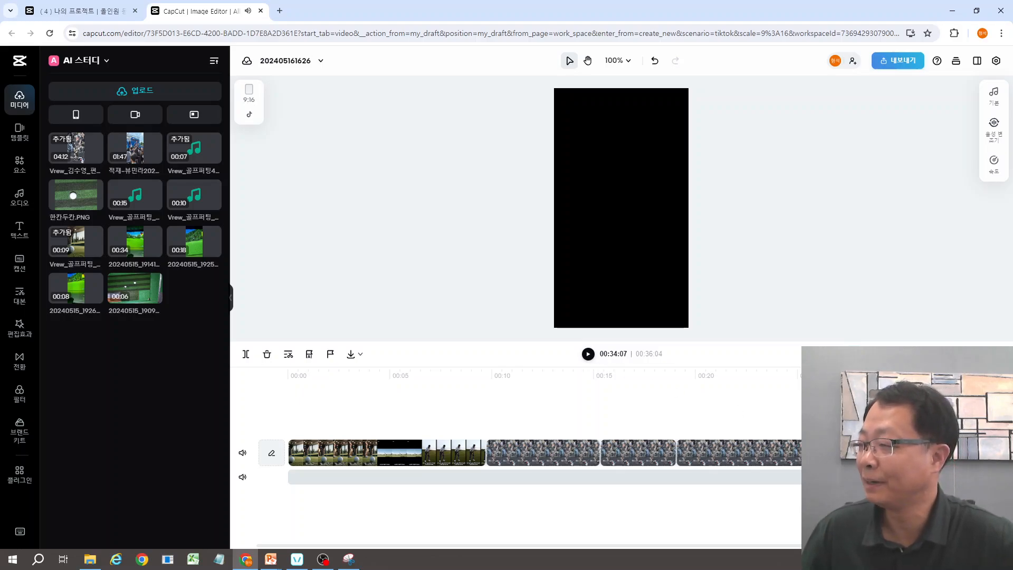
left_click_drag(962, 478, 798, 482)
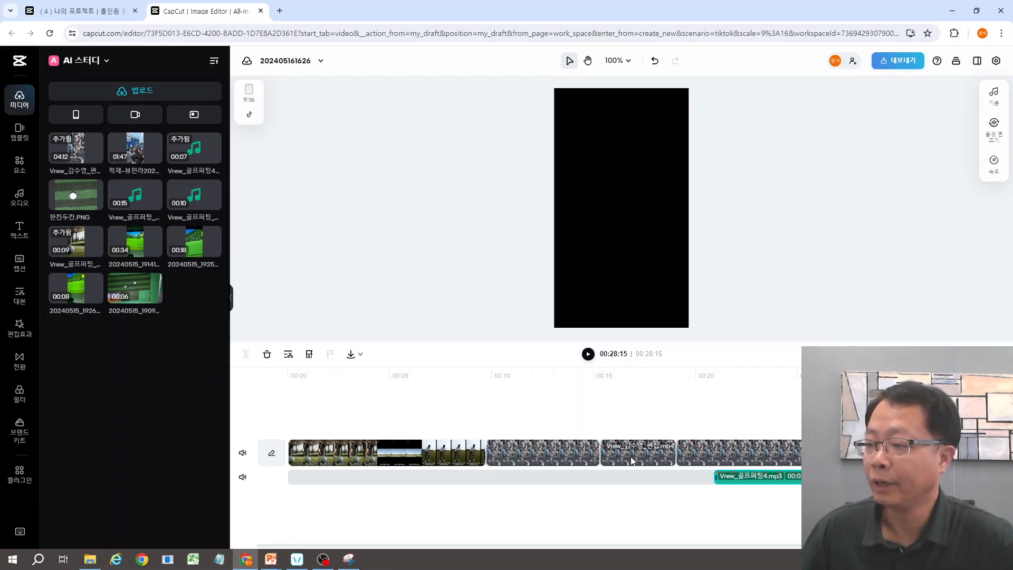
- Mute the original sound of the whole video track and play the project from the start to check it
mouse_move(620, 459)
left_mouse_down()
mouse_move(501, 455)
mouse_move(627, 462)
left_mouse_up()
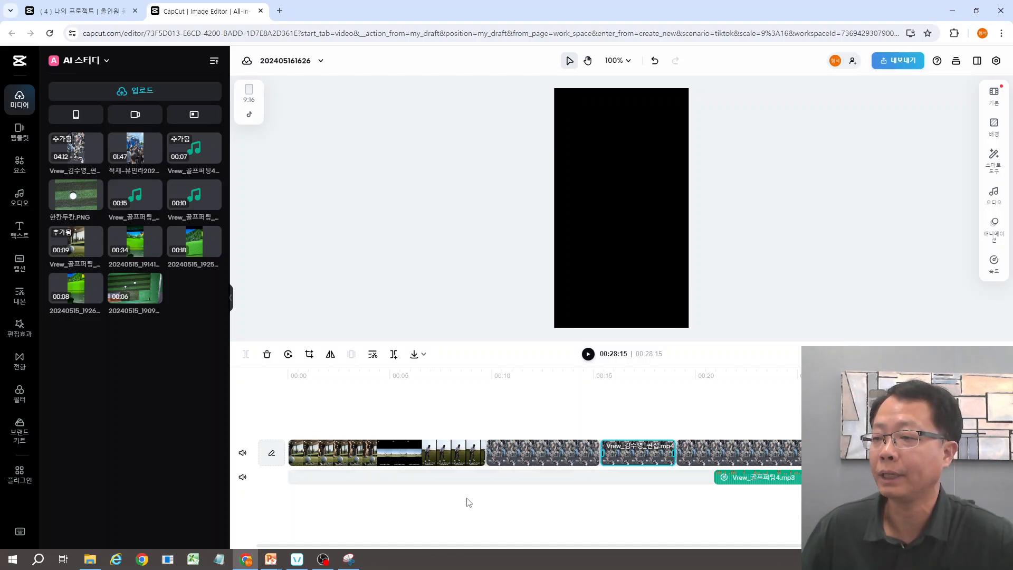
left_click(243, 455)
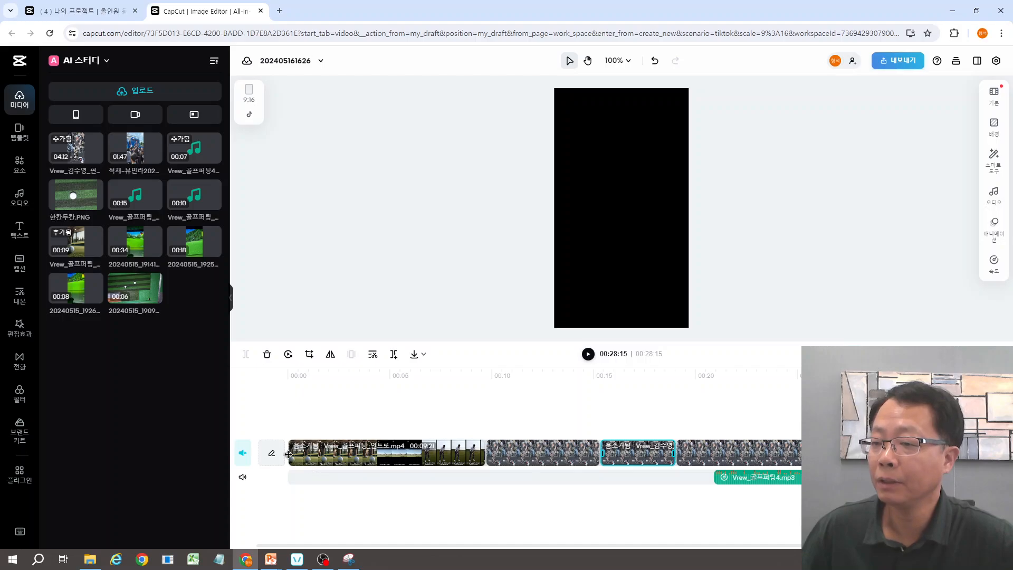
left_click_drag(869, 371, 284, 365)
left_click(588, 354)
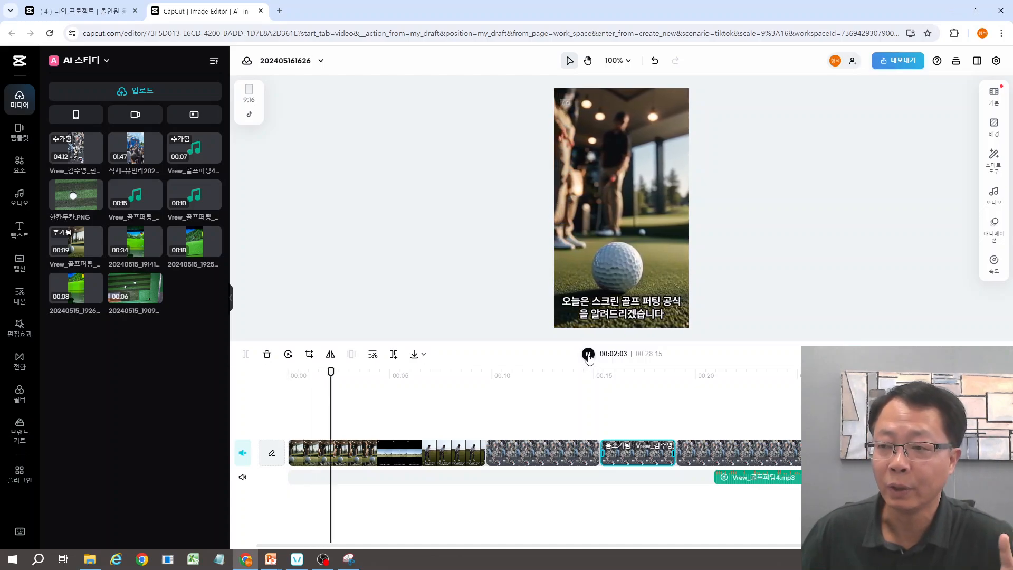
left_click(588, 354)
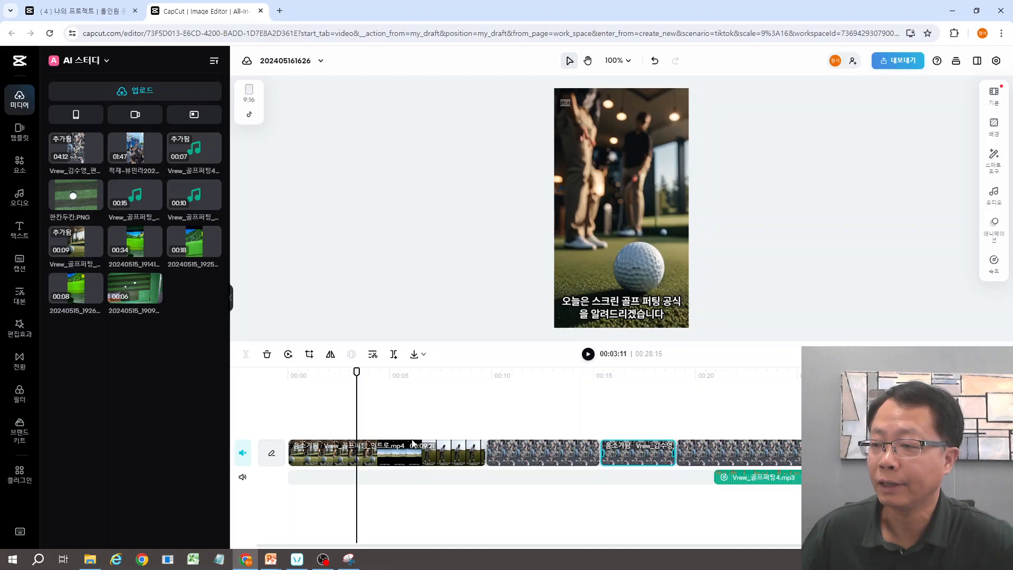
- Separate the audio of the golf putting intro clip onto the audio track
left_click(329, 461)
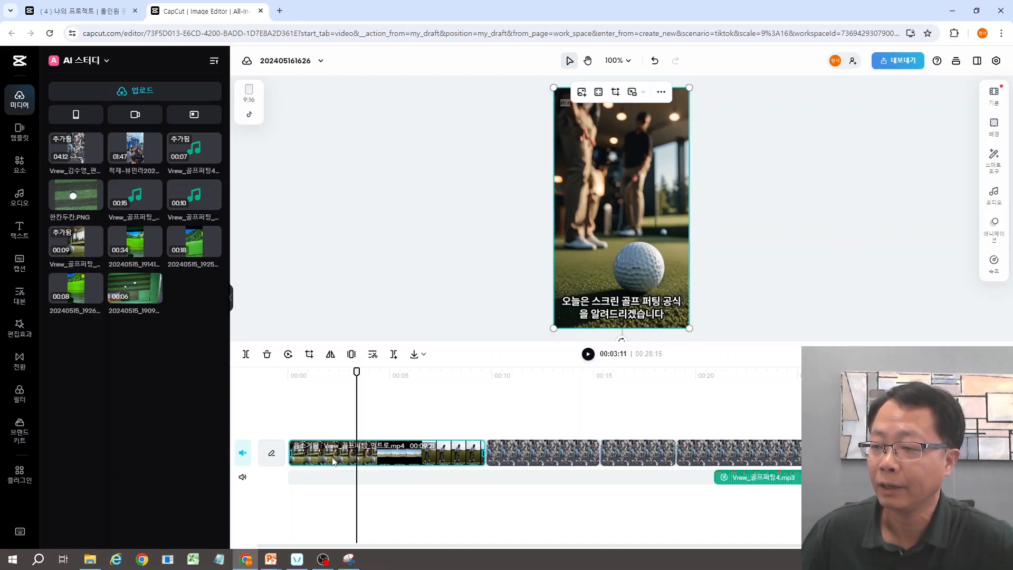
right_click(334, 461)
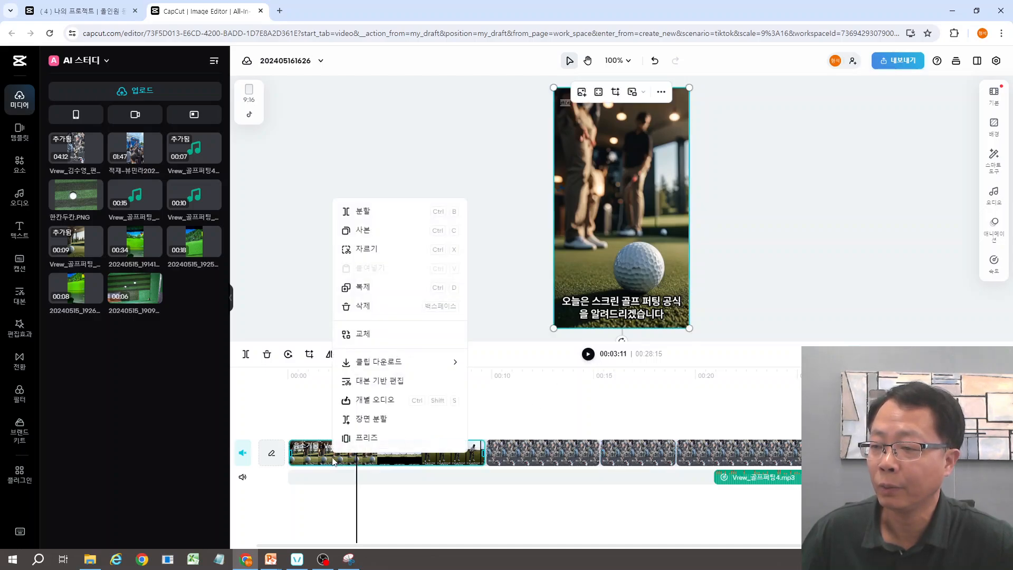
left_click(374, 404)
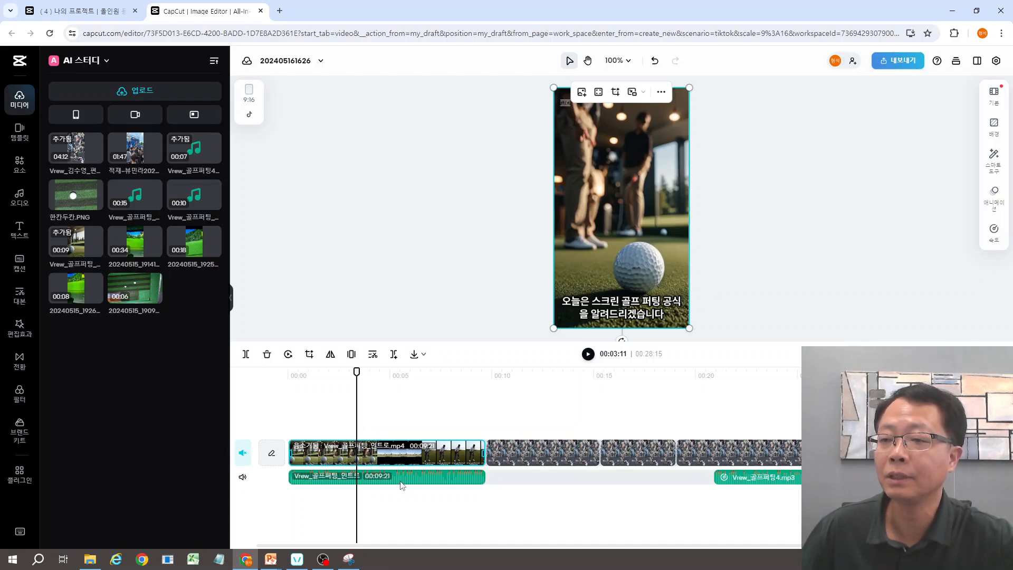
- Play the intro with its separated audio, continue into the concert clip, and play the added audio from 00:20:26
left_click(588, 354)
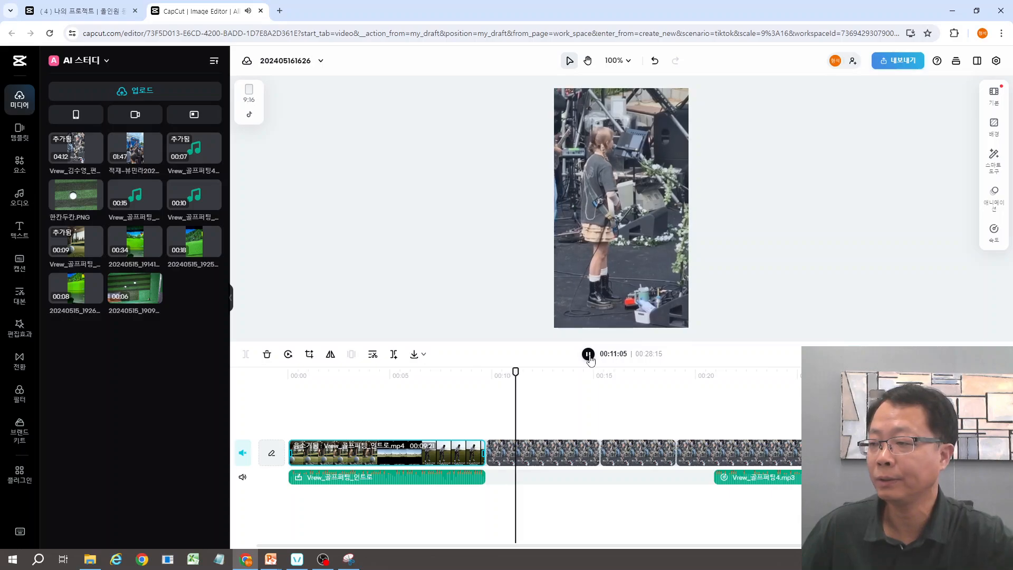
left_click(590, 358)
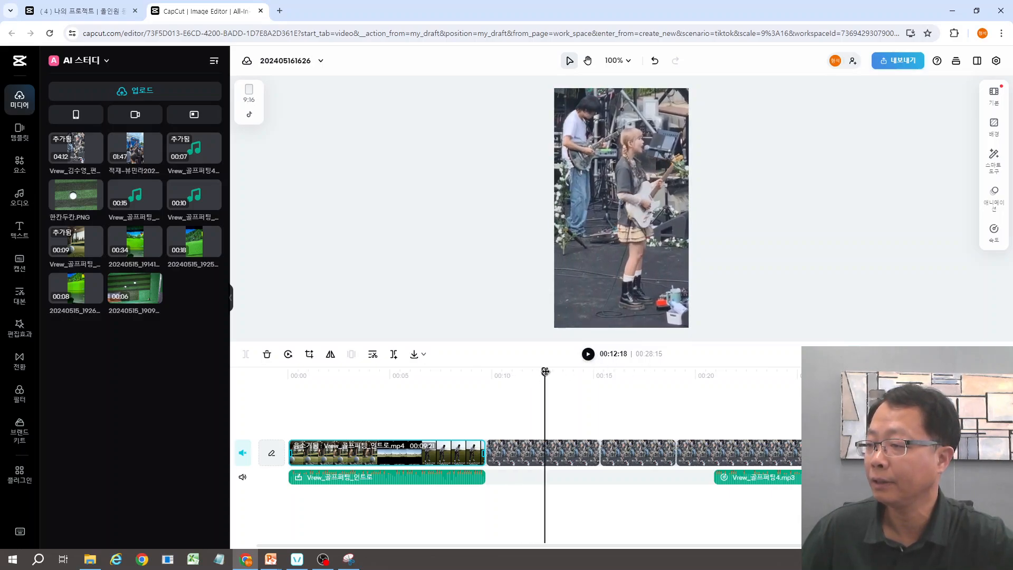
left_click_drag(546, 372, 714, 371)
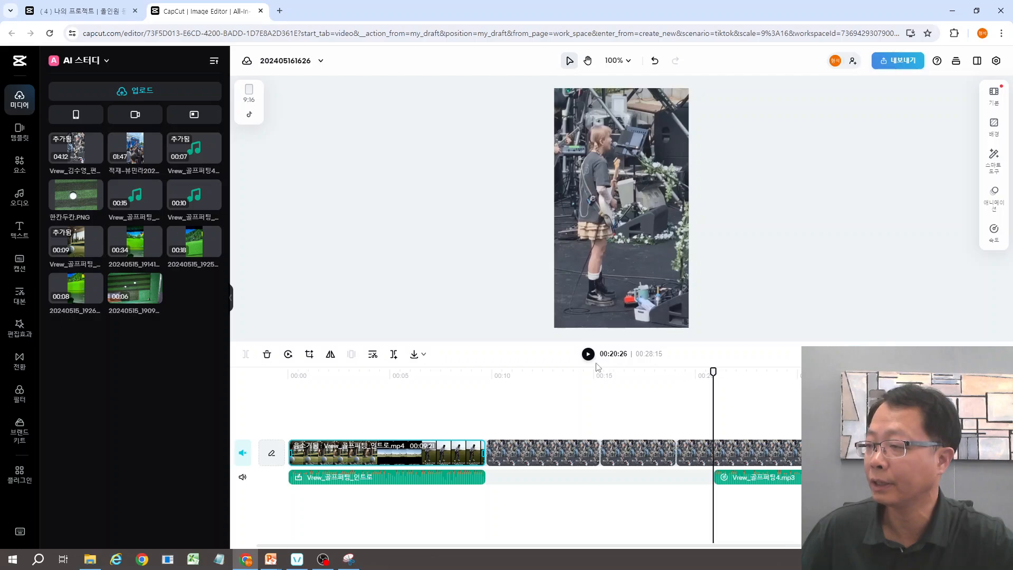
left_click(589, 355)
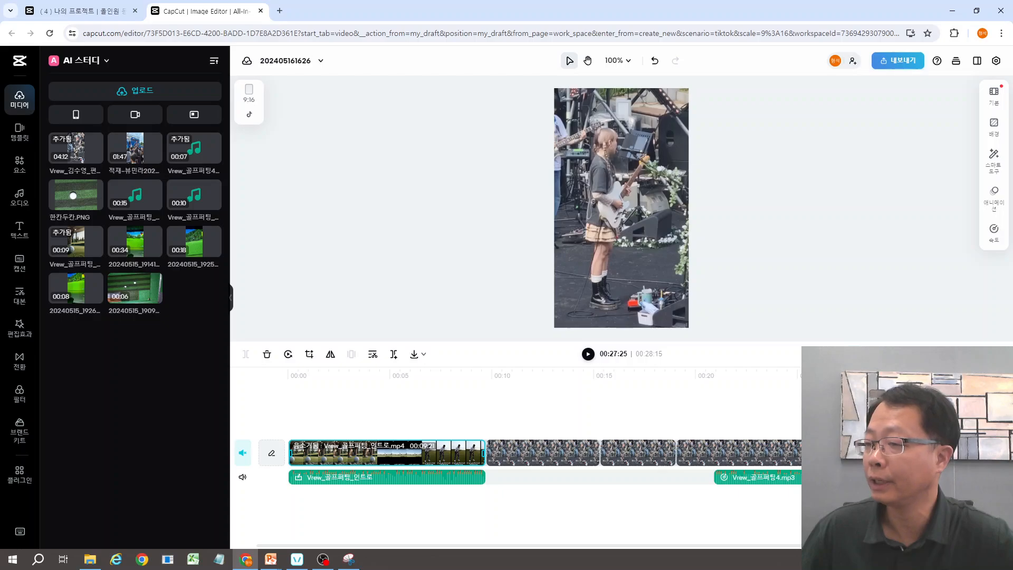
- Add the red firework sticker from the New Year group at 00:10:02, place it in the frame's upper-right corner and play it back
left_click_drag(391, 391, 493, 391)
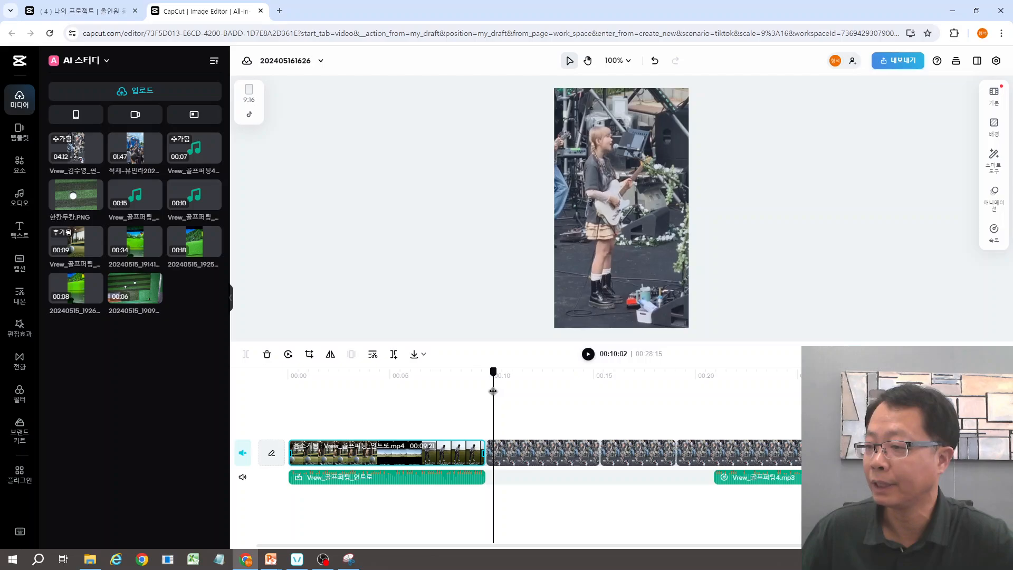
left_click(22, 168)
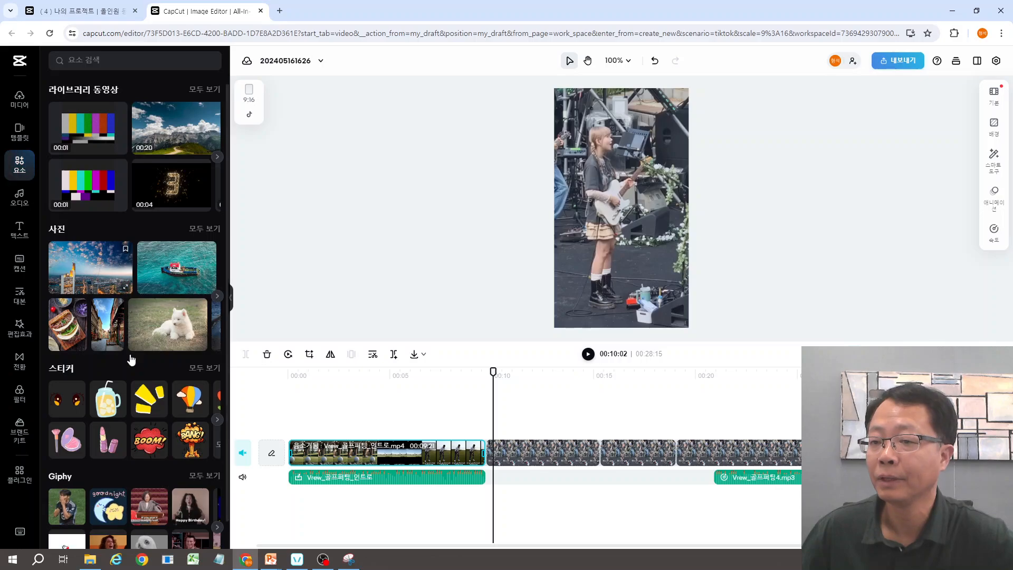
scroll(164, 373, "down", 1)
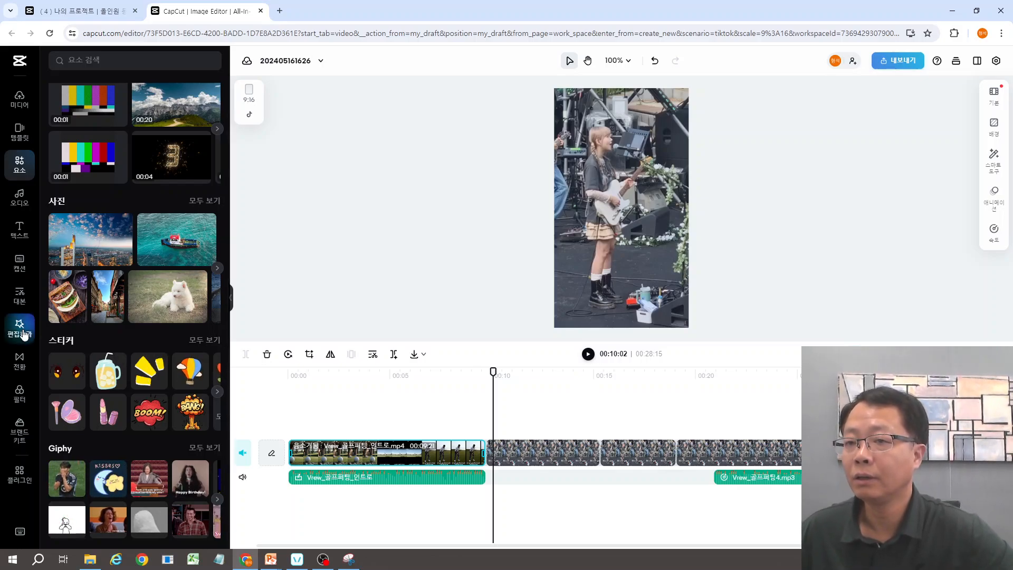
left_click(207, 341)
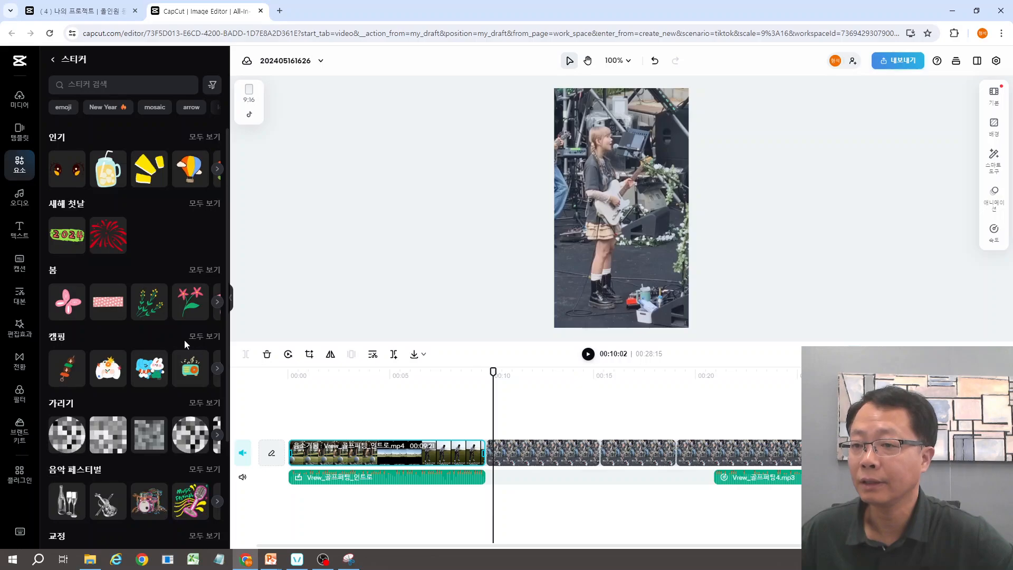
scroll(130, 395, "down", 3)
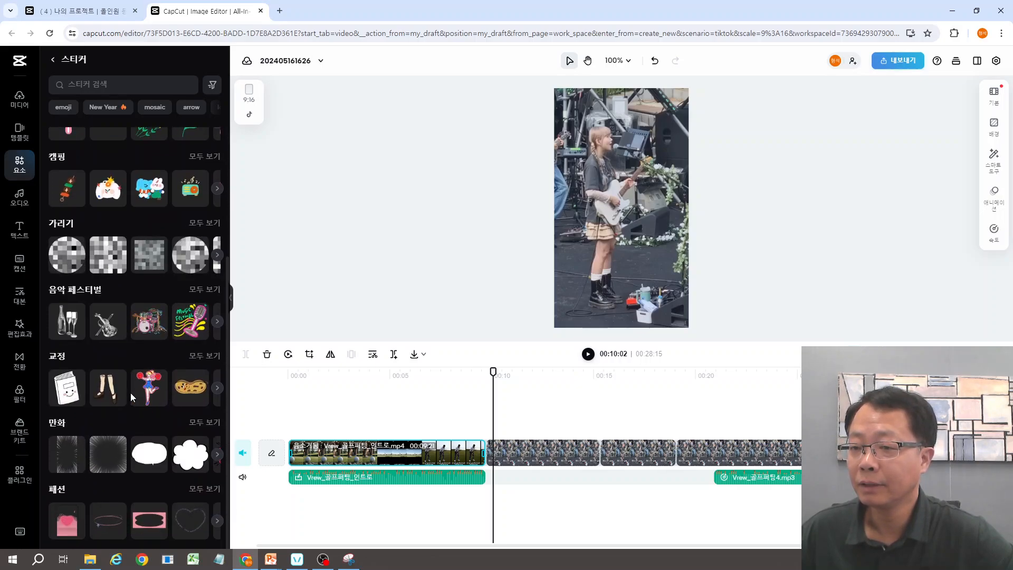
scroll(131, 392, "up", 3)
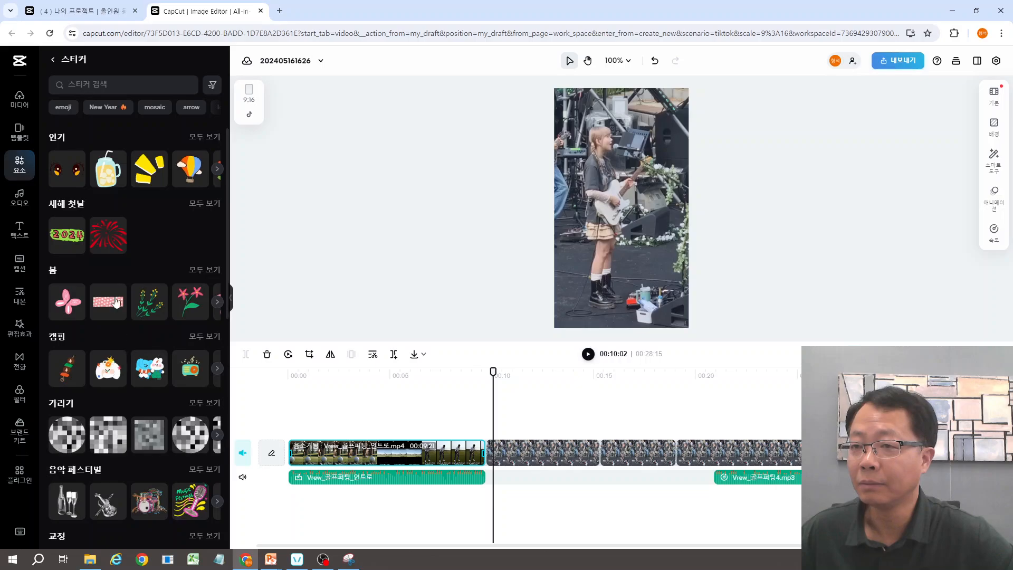
left_click(111, 242)
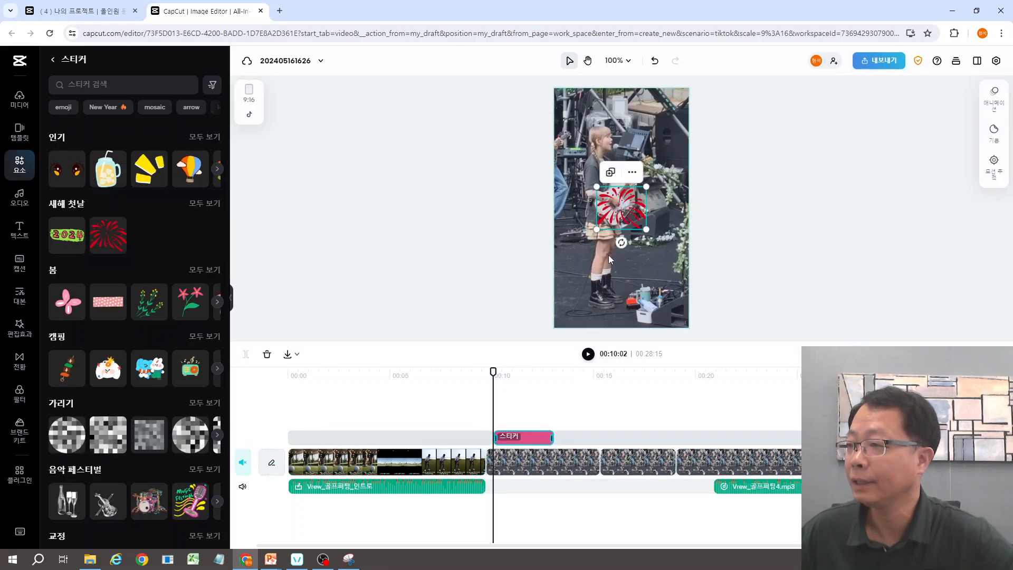
left_click_drag(628, 199, 664, 111)
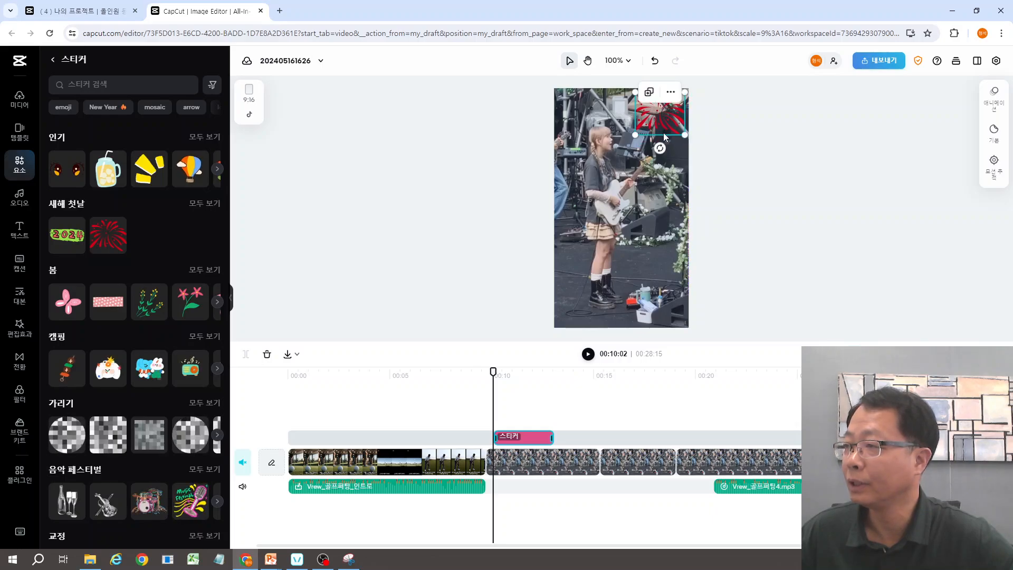
left_click(588, 356)
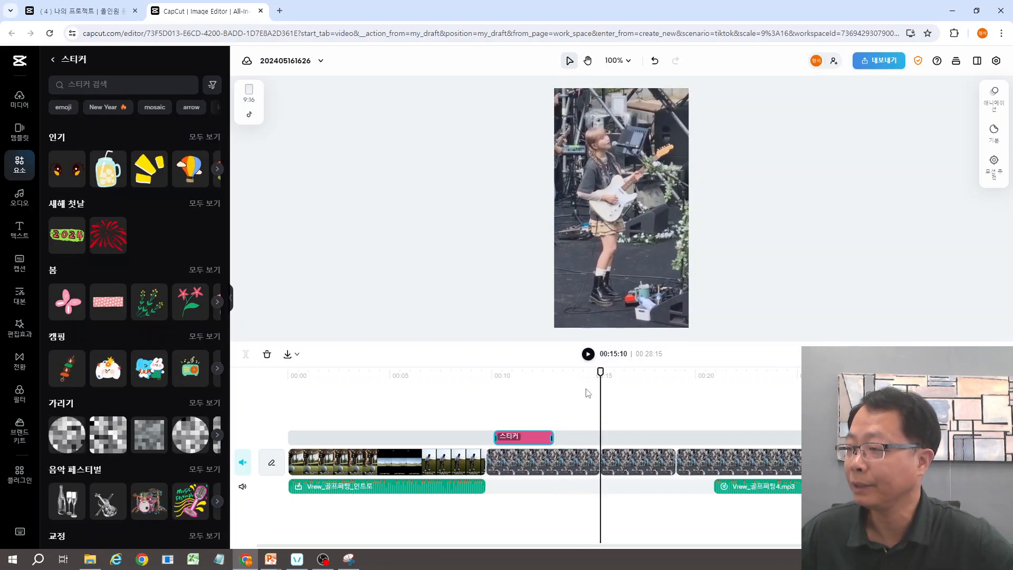
- Separate the audio of the first concert clip onto the audio track and play the section from 00:09:21 to check it
left_click(559, 468)
right_click(560, 469)
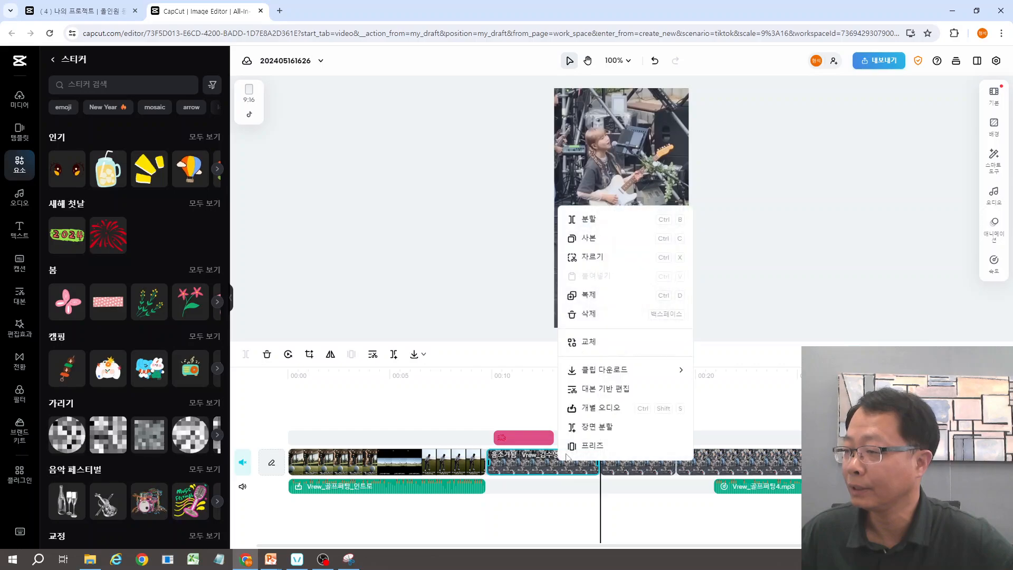
left_click(588, 410)
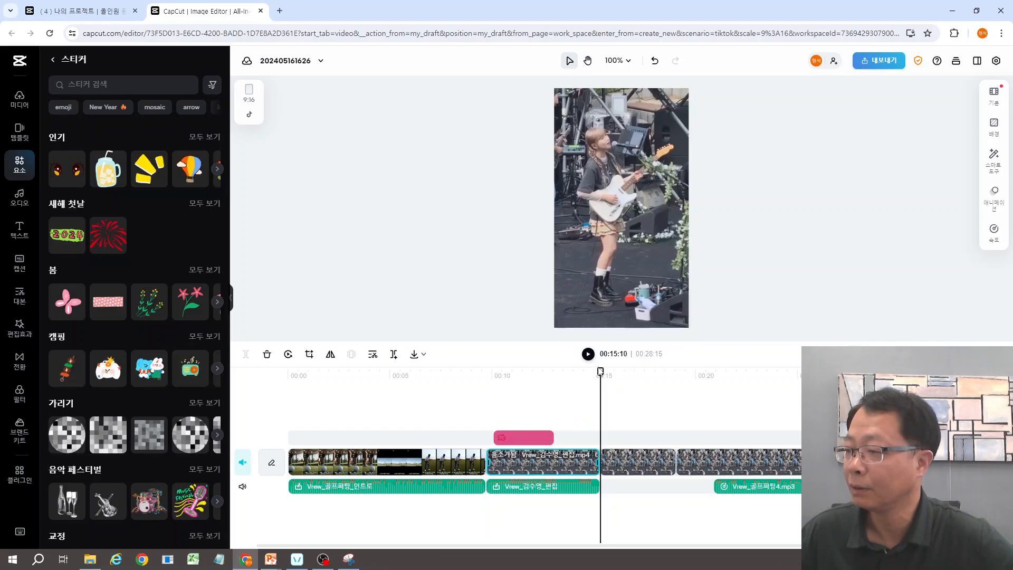
left_click_drag(558, 368, 486, 371)
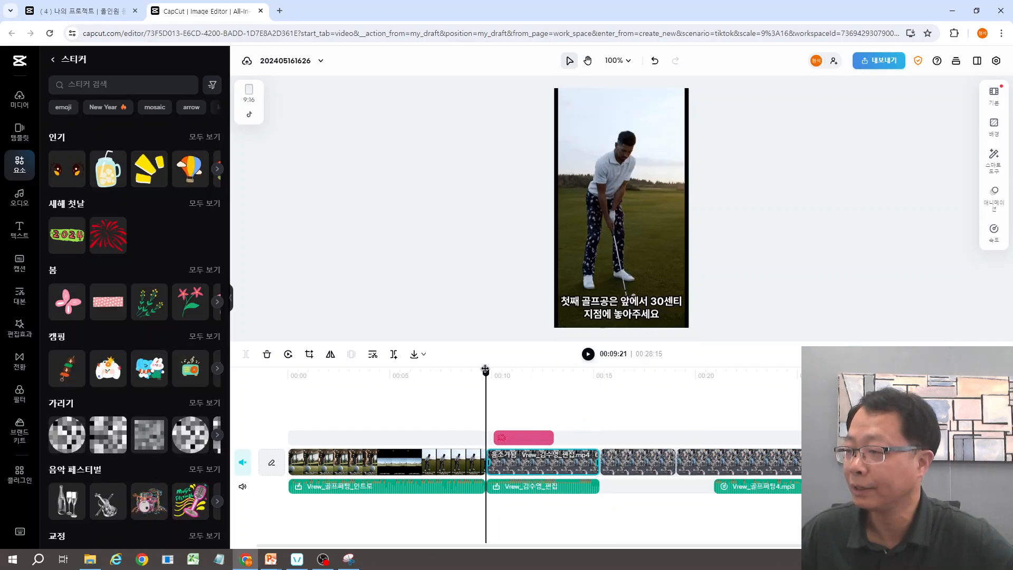
left_click(588, 355)
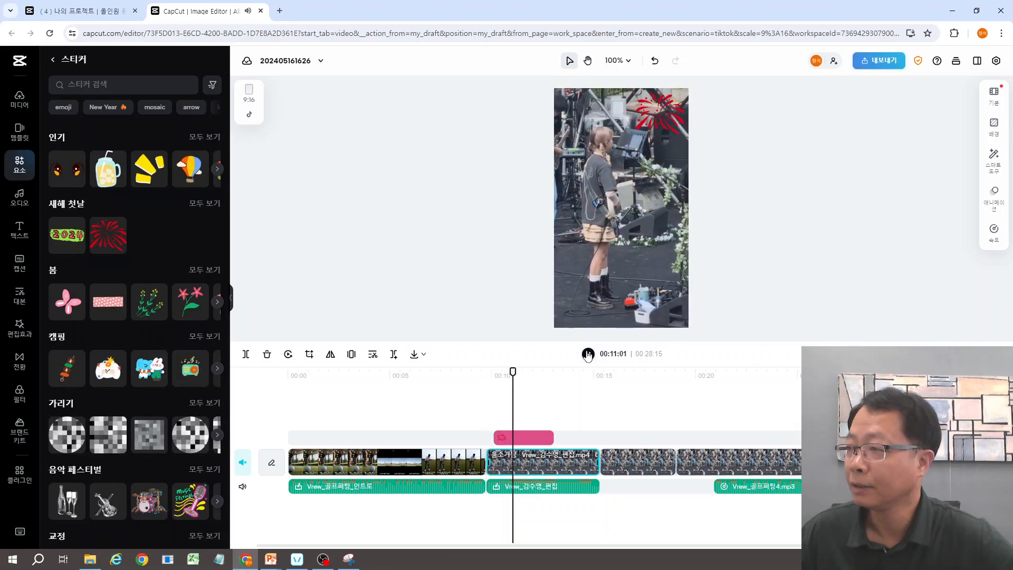
left_click(588, 354)
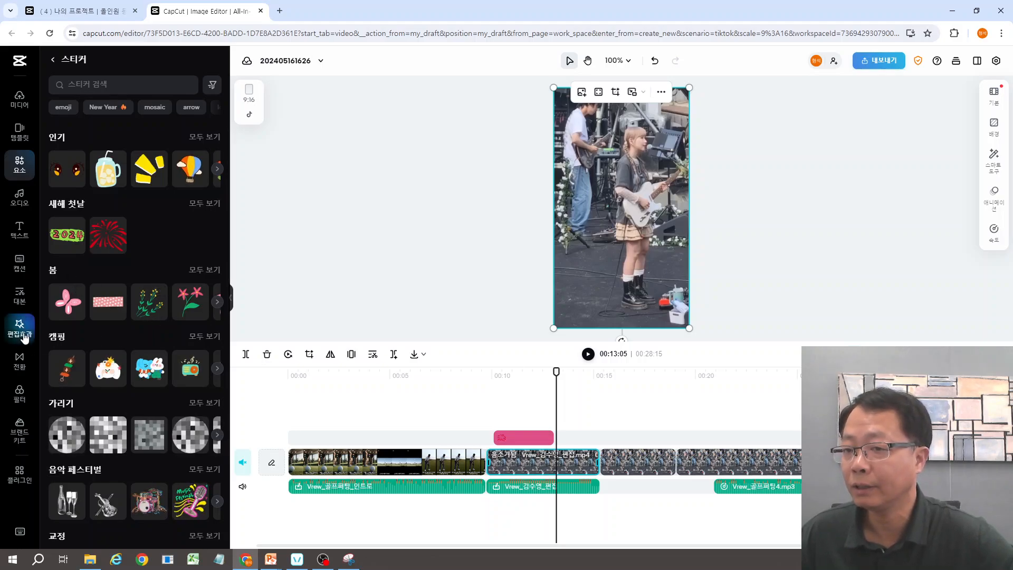
- Try the 빛의 폭발 video effect from the 라이트 group at 00:13:05, play it back and delete it
left_click(23, 333)
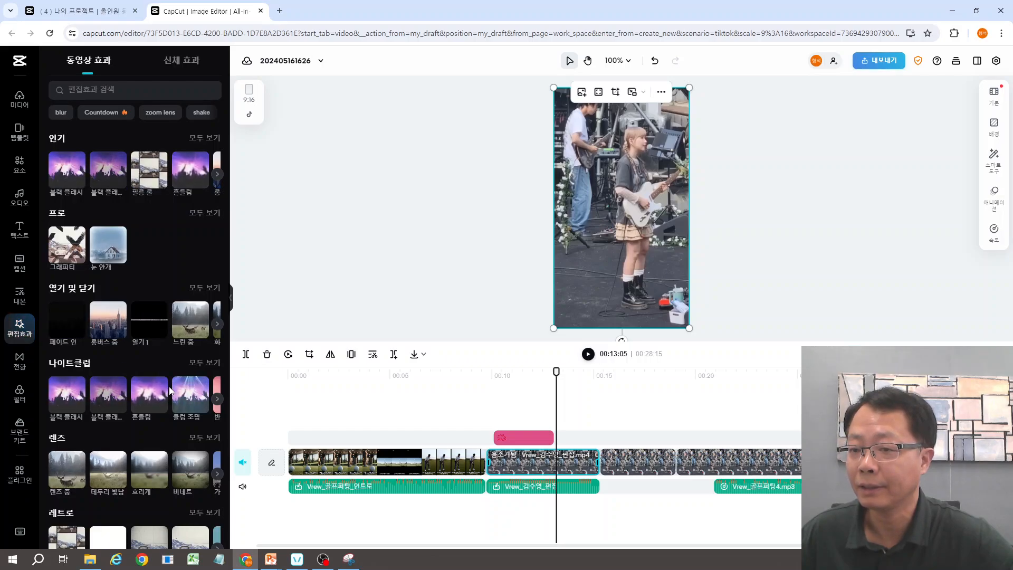
scroll(170, 387, "down", 3)
scroll(170, 388, "down", 2)
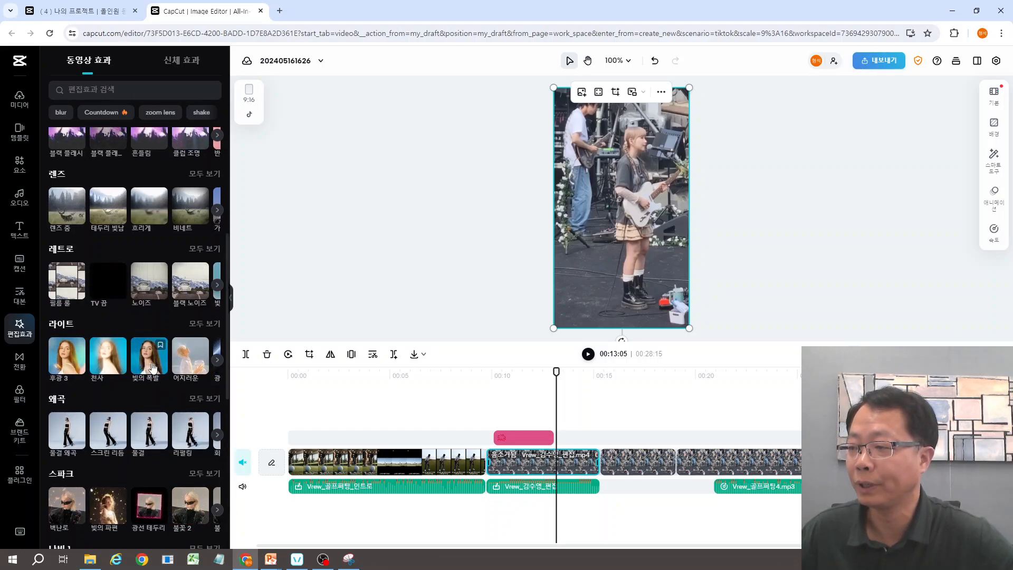
left_click(152, 368)
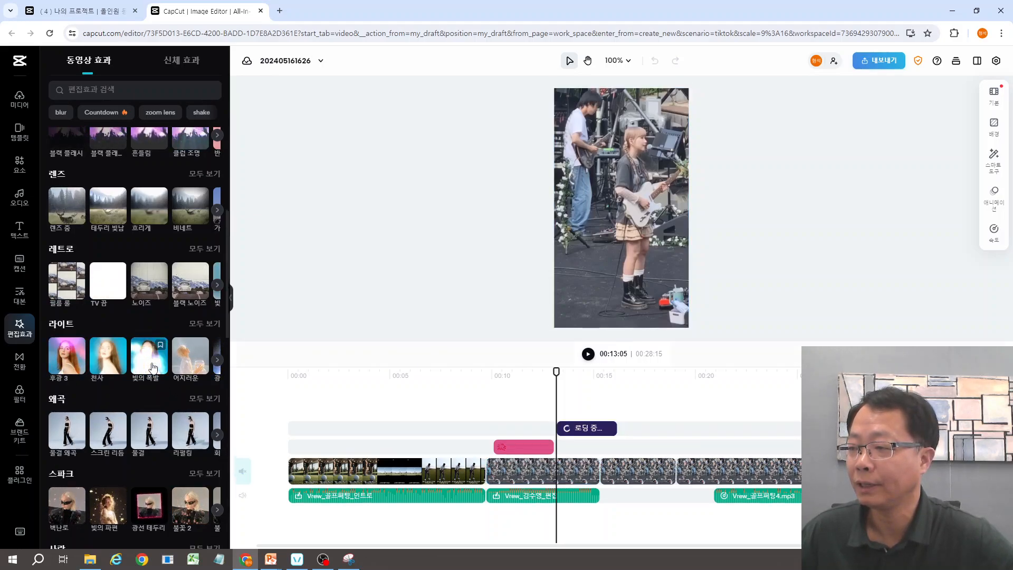
left_click(589, 357)
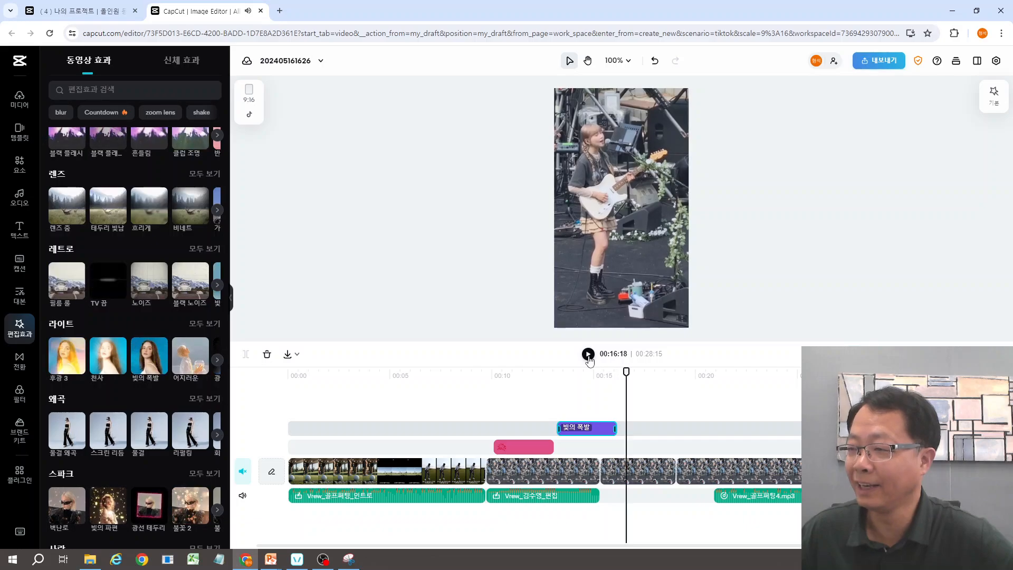
left_click(589, 354)
right_click(602, 432)
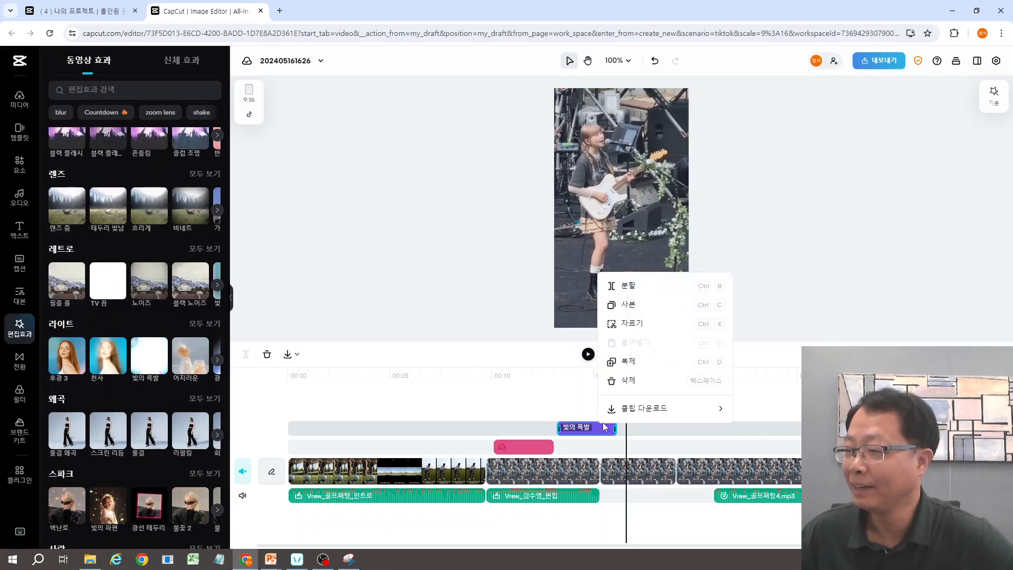
left_click(622, 384)
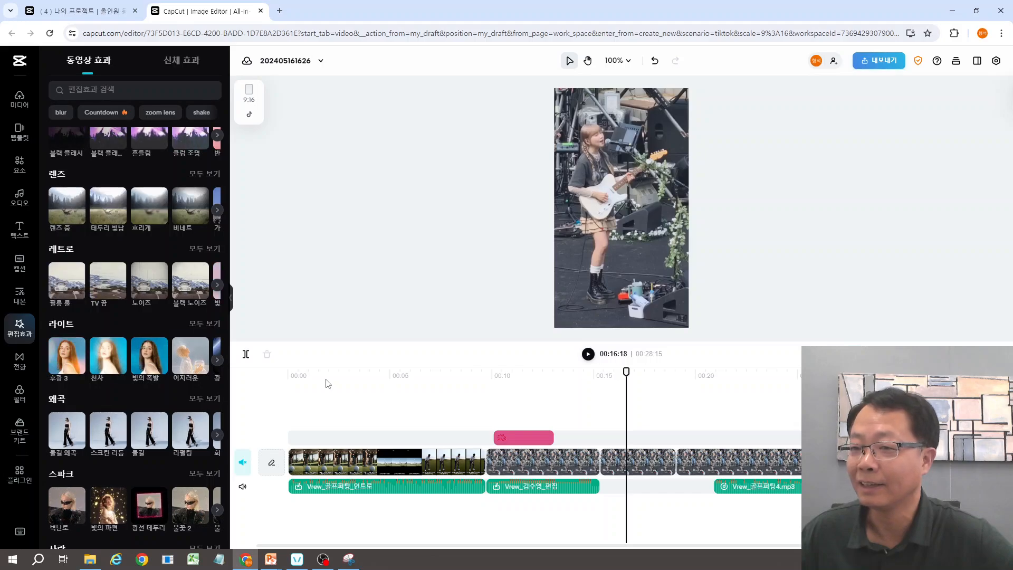
- Add the first heart effect of the 사랑 group at 00:09:21, extend it to 00:15:01 over the first concert clip and play it back
scroll(152, 395, "down", 2)
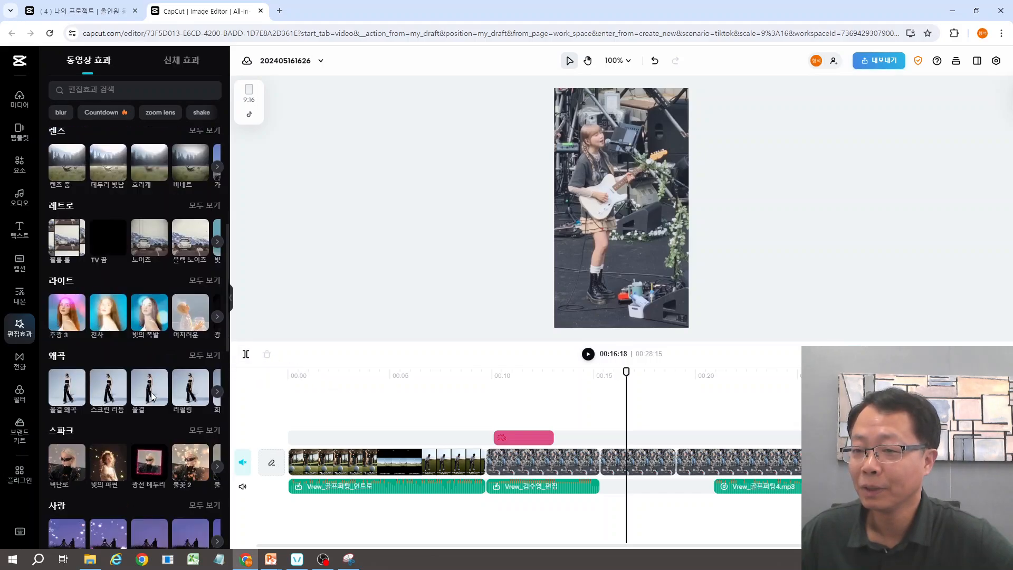
scroll(153, 397, "down", 2)
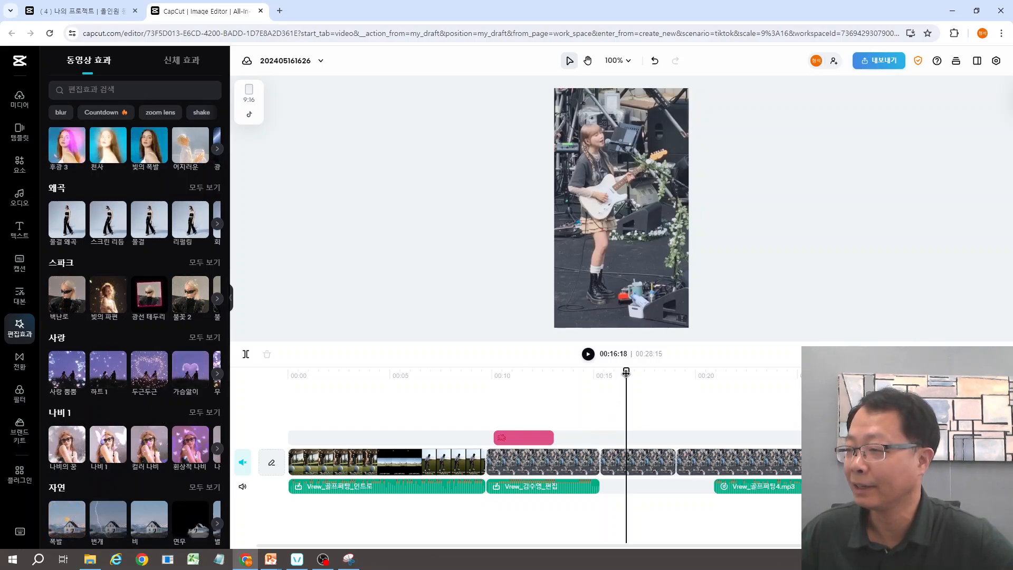
left_click_drag(626, 373, 487, 378)
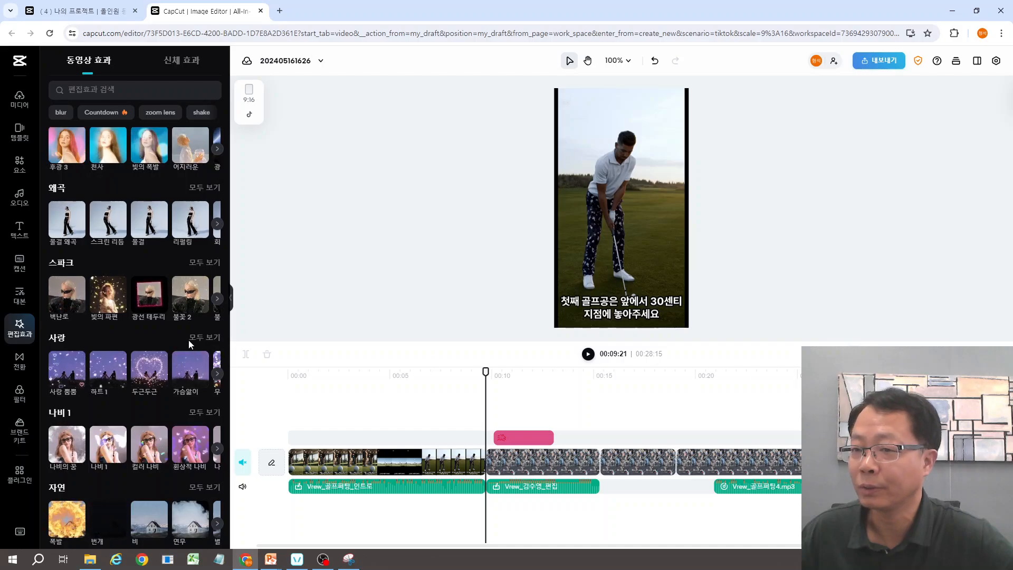
left_click(69, 374)
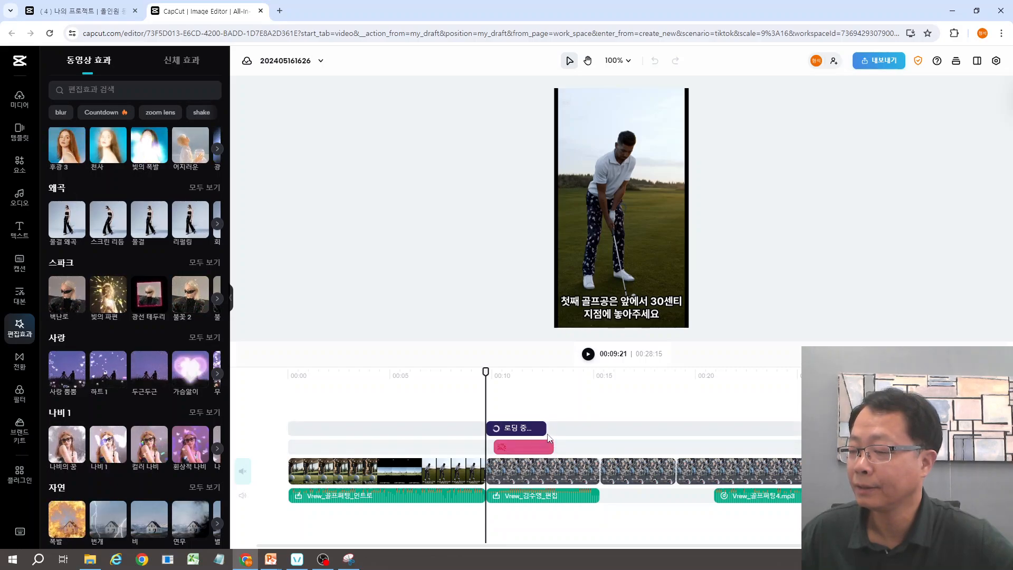
left_click_drag(564, 429, 593, 429)
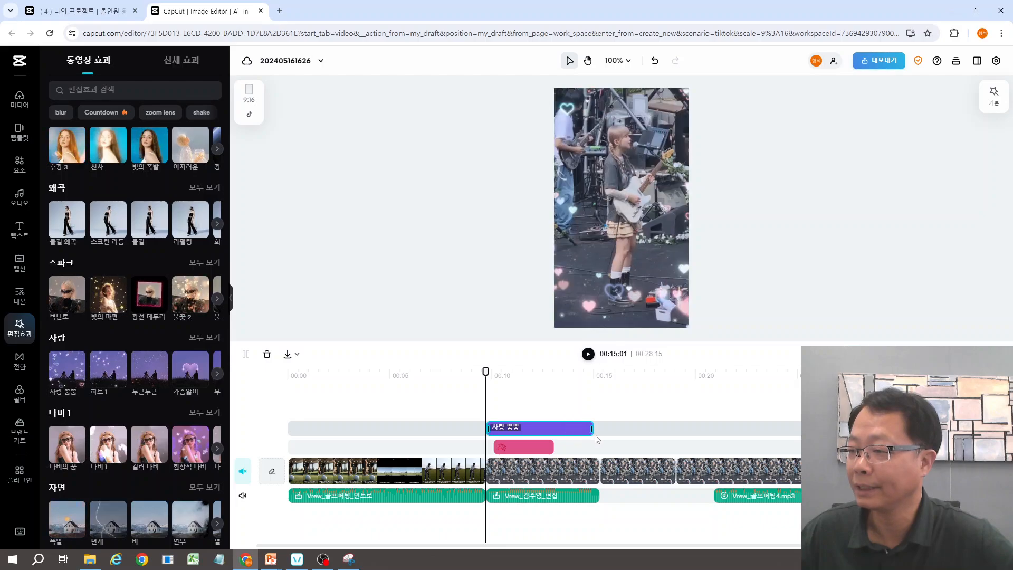
left_click(588, 354)
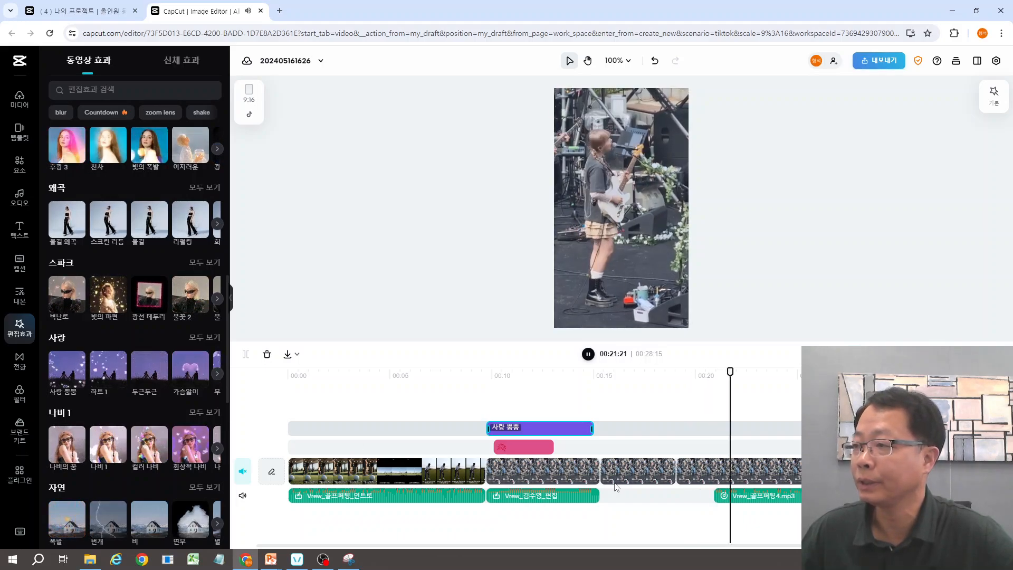
left_click(646, 484)
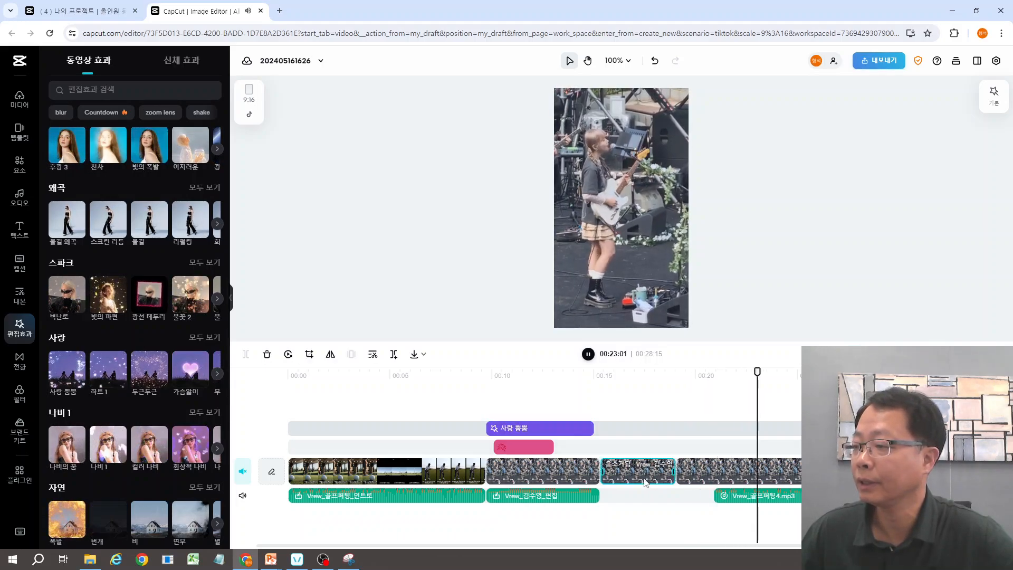
left_click(588, 356)
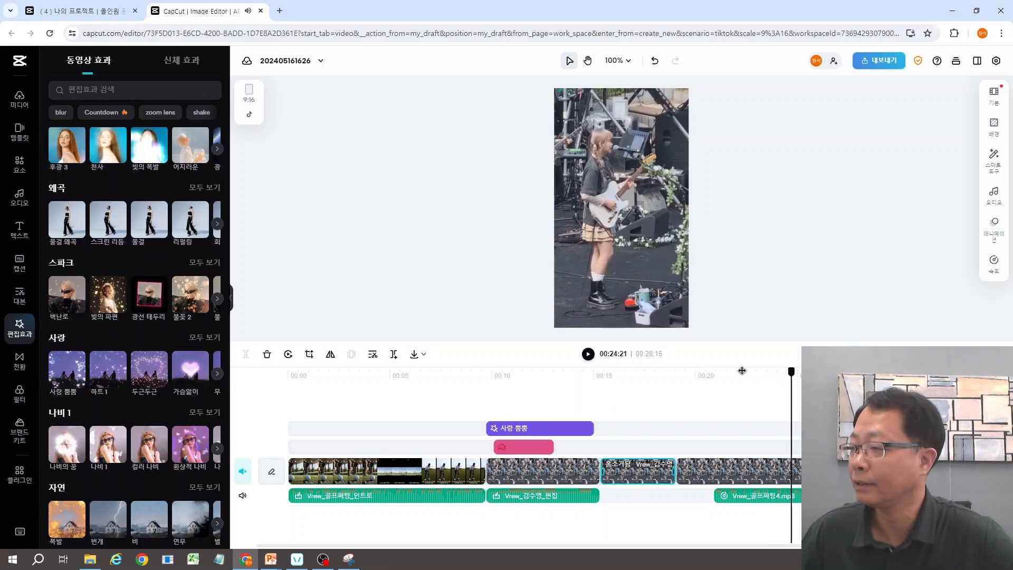
- Split the second concert clip at 00:16:12 and again at 00:17:22
left_click_drag(743, 371, 622, 371)
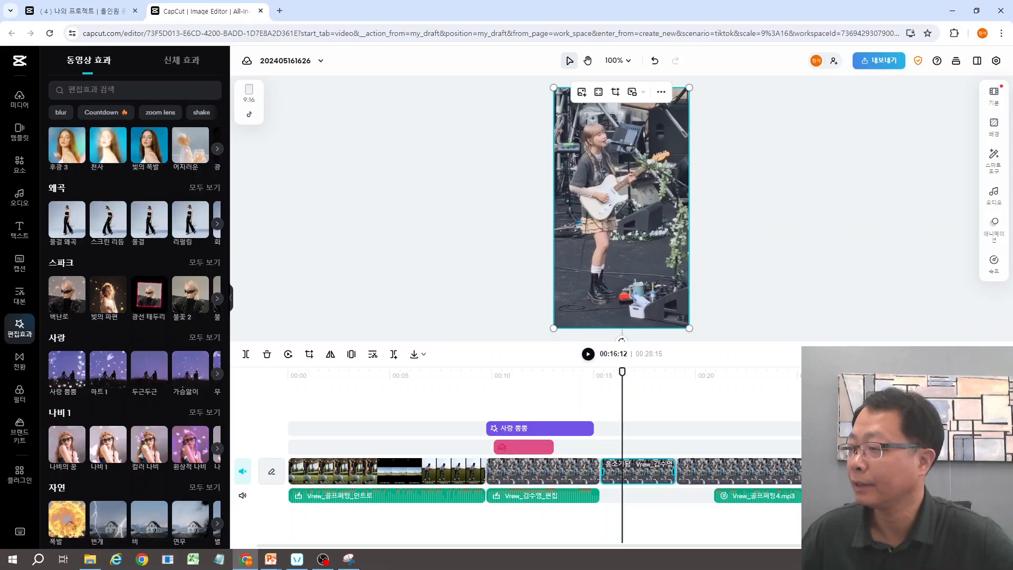
key("ctrl+plus")
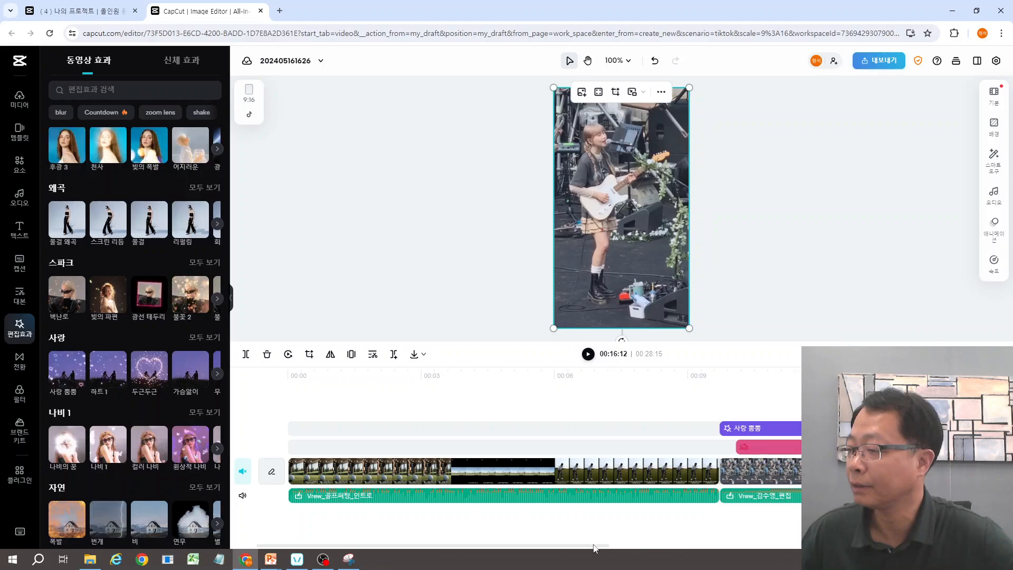
left_click_drag(593, 548, 772, 551)
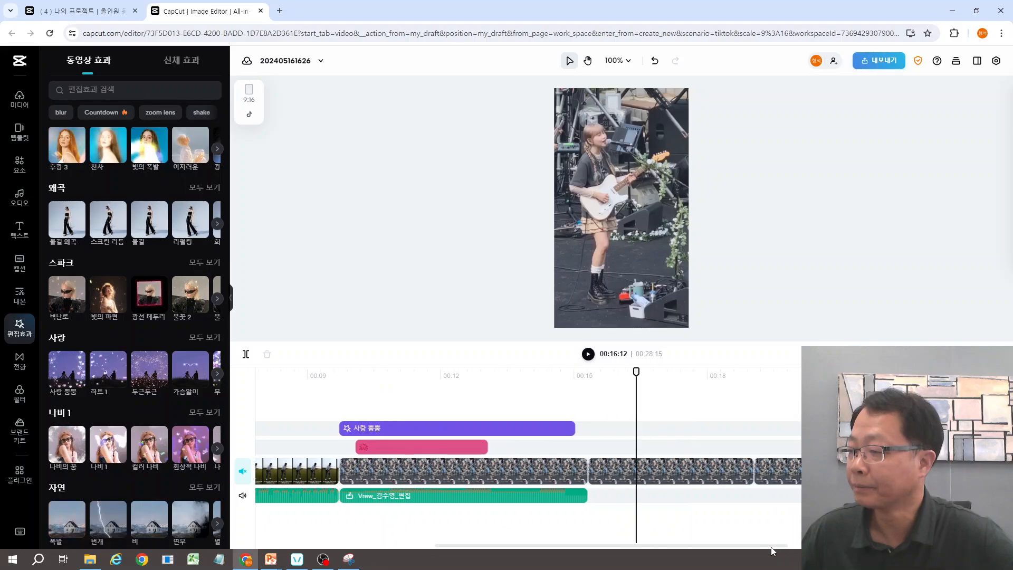
left_click(637, 478)
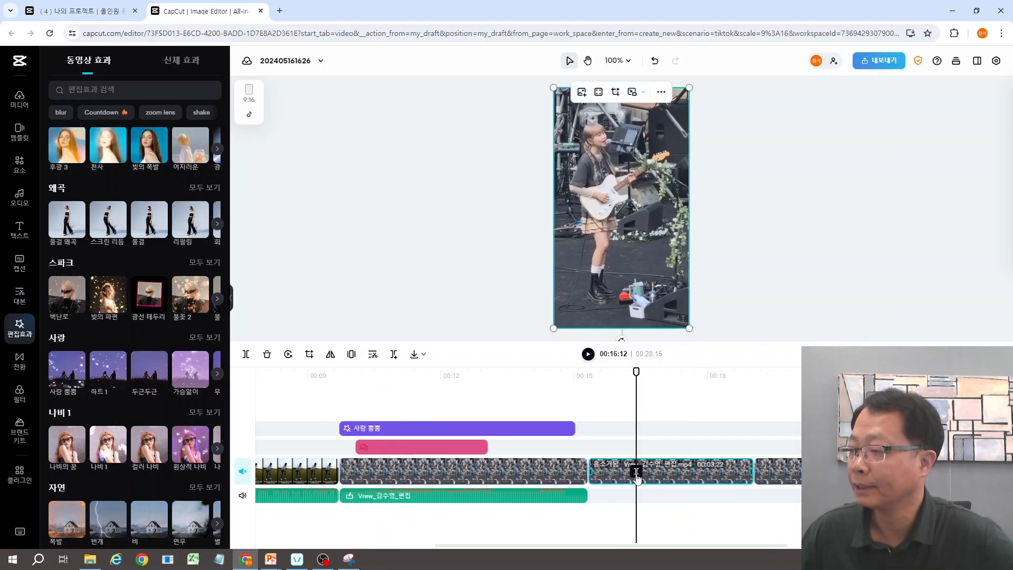
left_click(637, 475)
left_click_drag(637, 372, 695, 374)
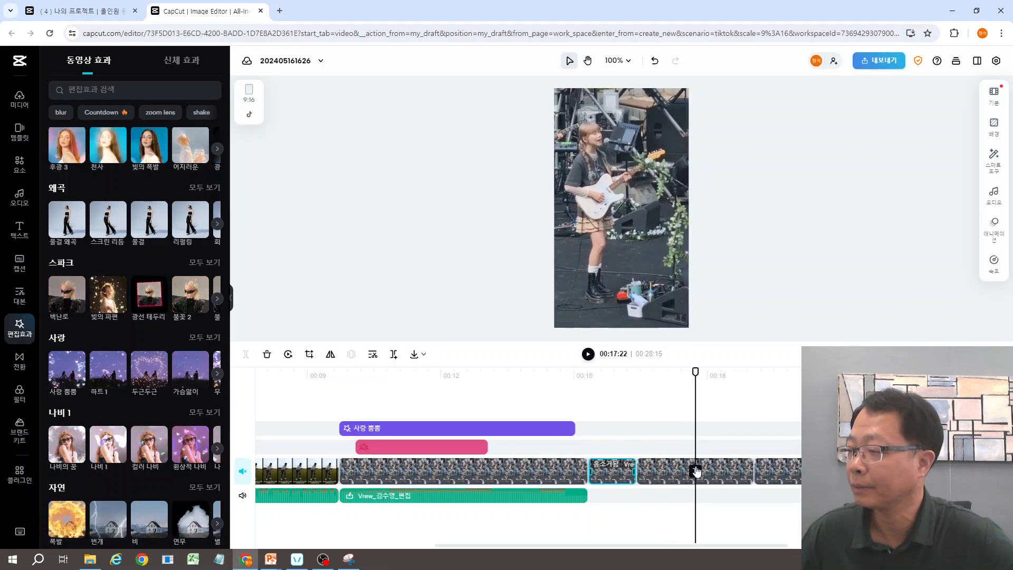
left_click(696, 471)
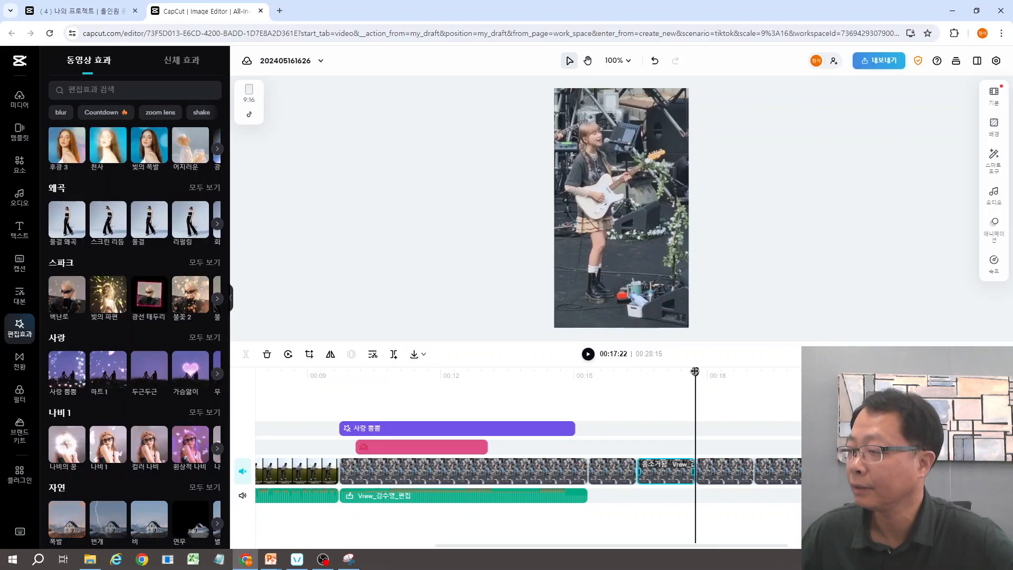
- Add the TVC filter from the 스타일 group at 00:15:09 and trim it to end at the 00:16:12 cut
left_click_drag(695, 373, 587, 372)
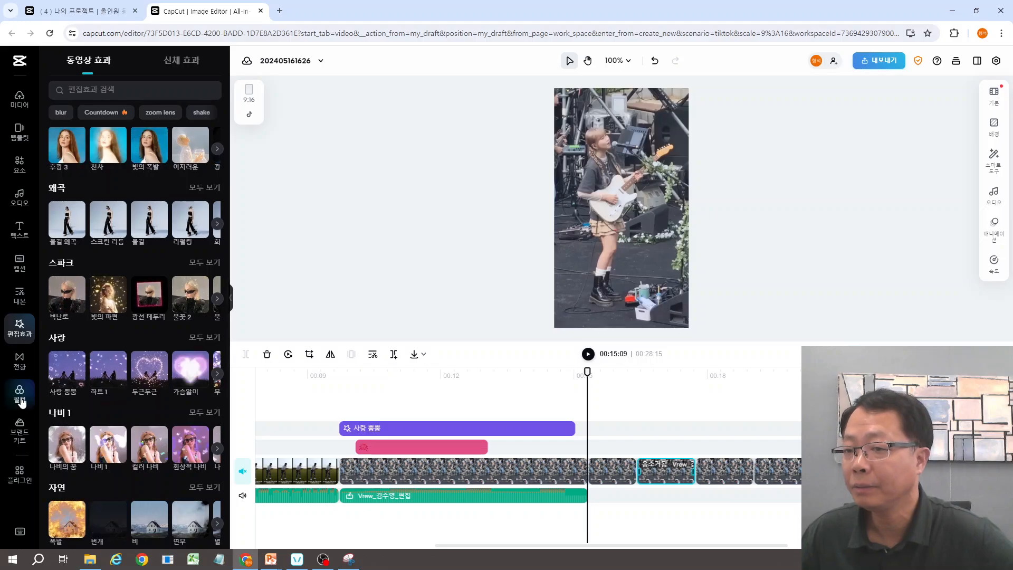
left_click(20, 400)
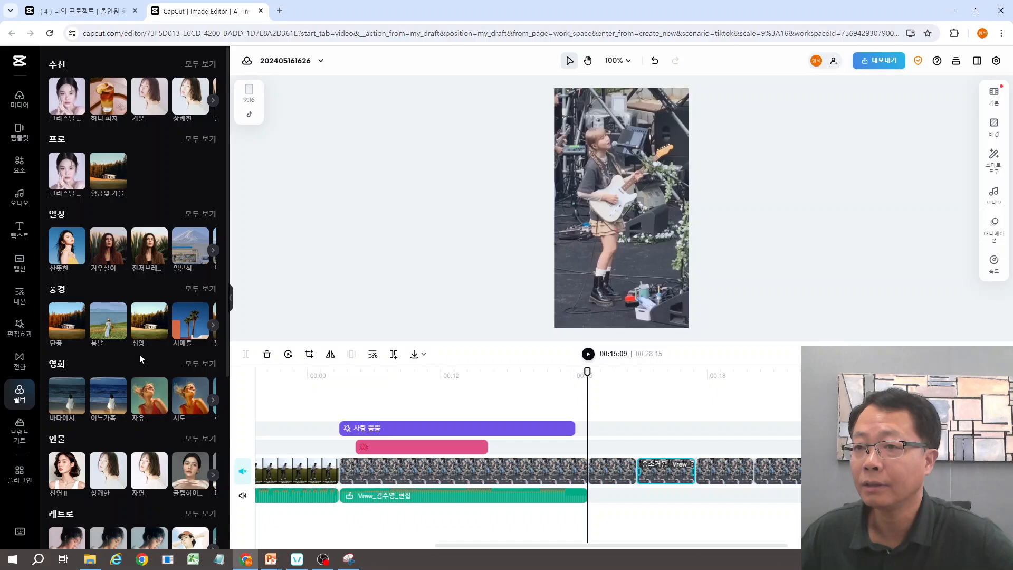
scroll(142, 359, "down", 5)
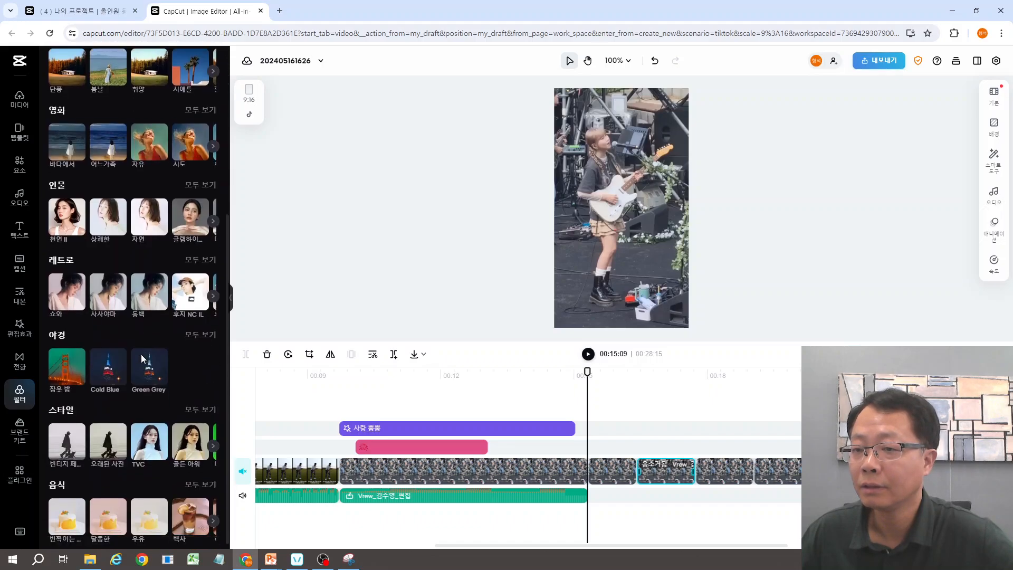
scroll(141, 359, "down", 3)
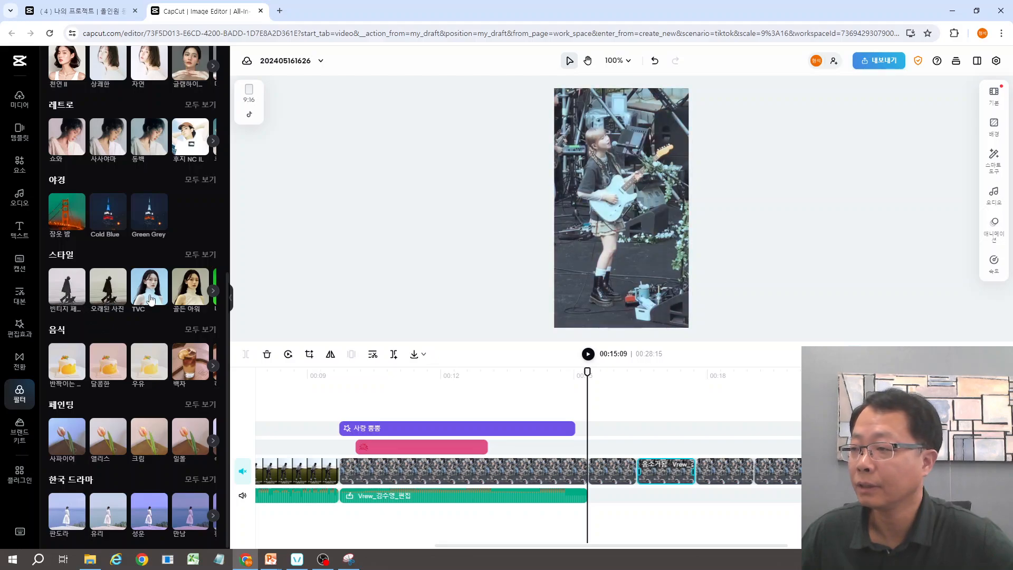
left_click(152, 300)
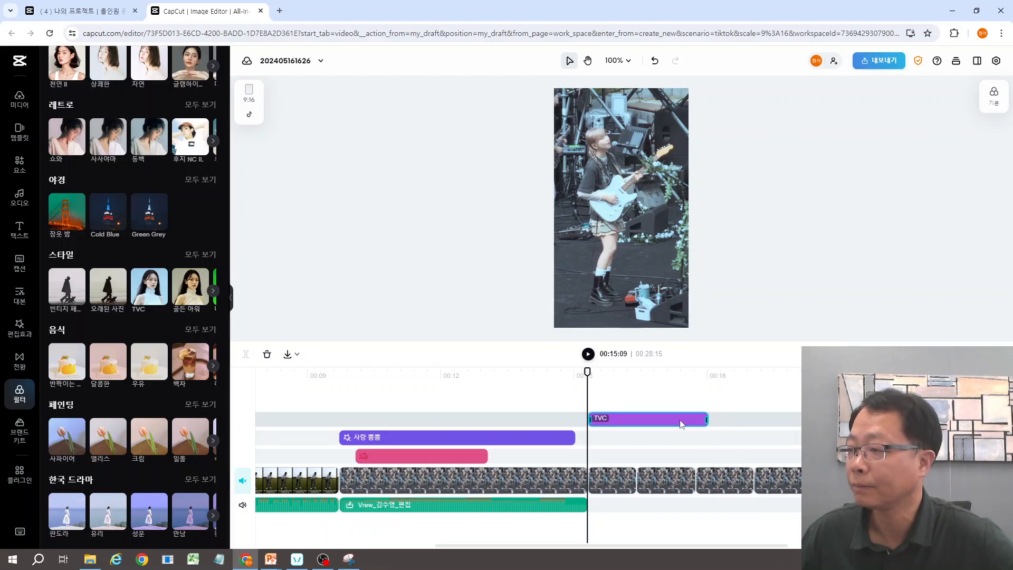
left_click_drag(706, 419, 635, 419)
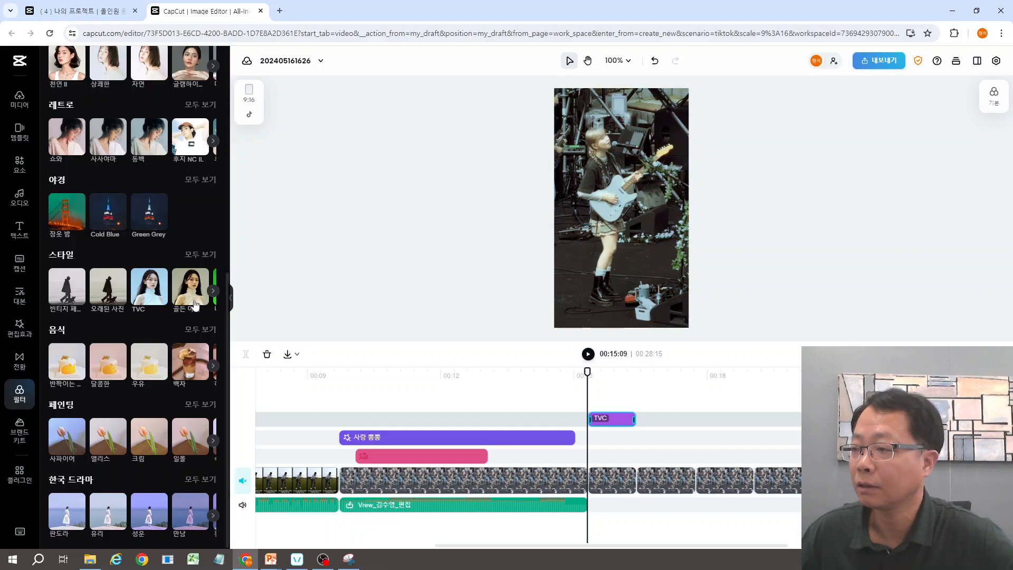
- Add the 골든 아워 filter at 00:16:12 and trim it to end at the 00:17:22 cut
left_click_drag(589, 371, 636, 373)
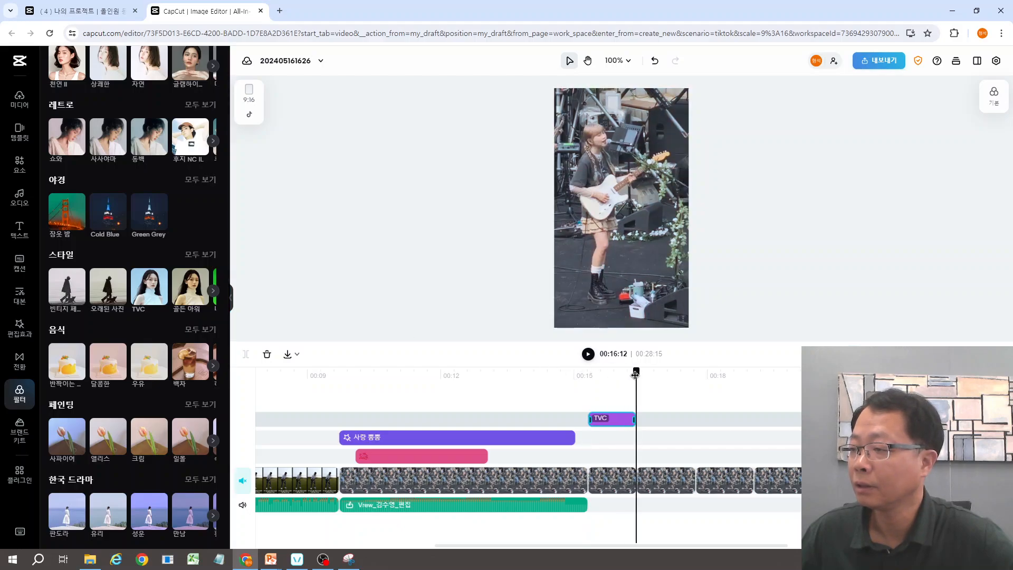
left_click(197, 299)
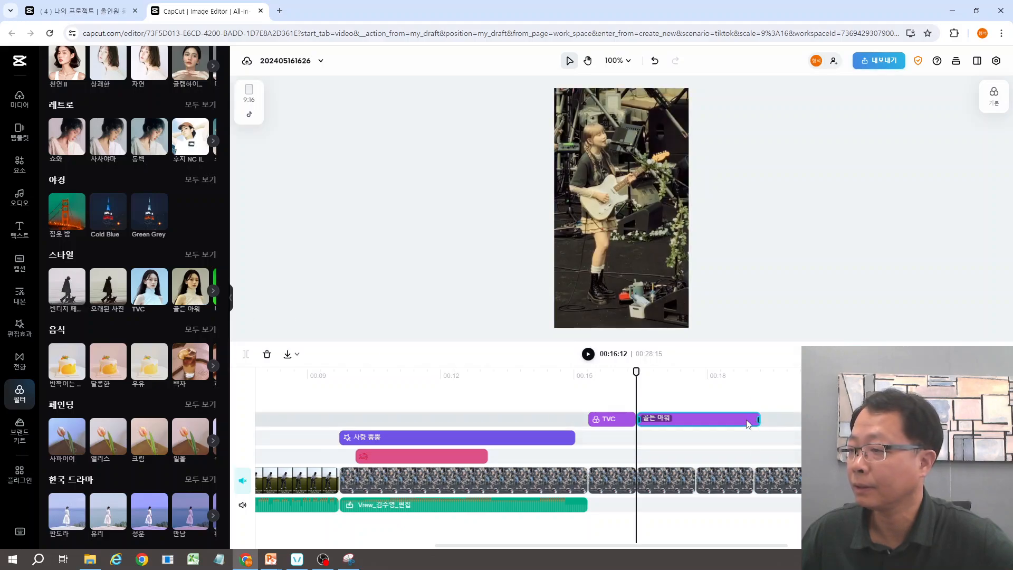
left_click_drag(758, 419, 694, 420)
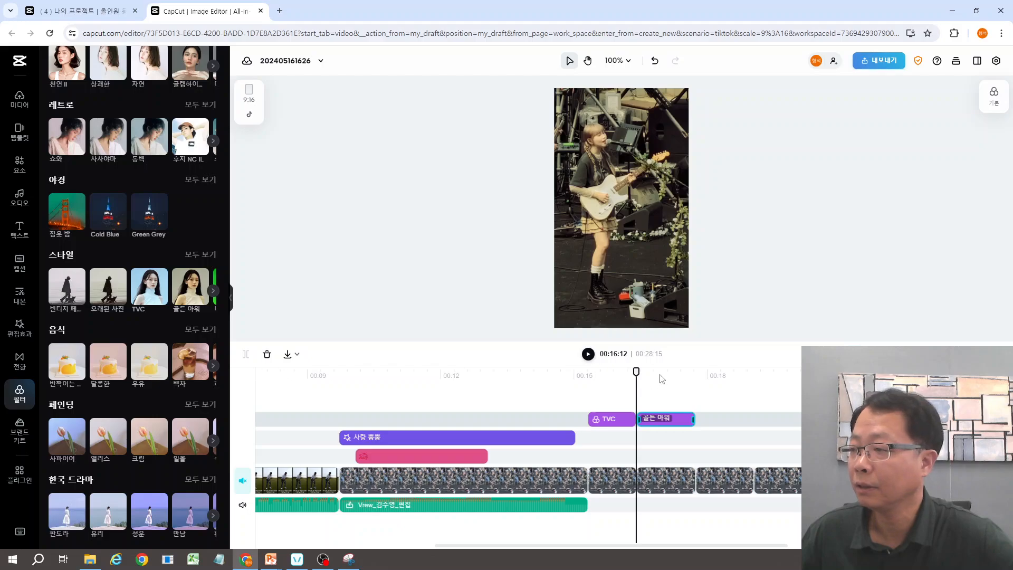
- Add the purple monochrome filter from the 스타일 group at 00:17:22 and trim it to end at the next clip cut
left_click_drag(692, 370, 695, 371)
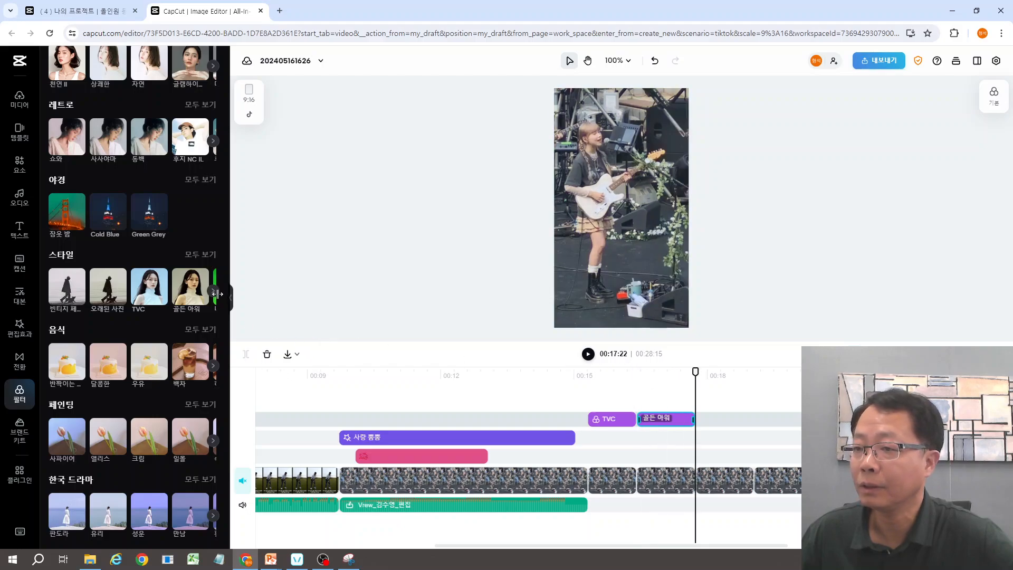
left_click(213, 293)
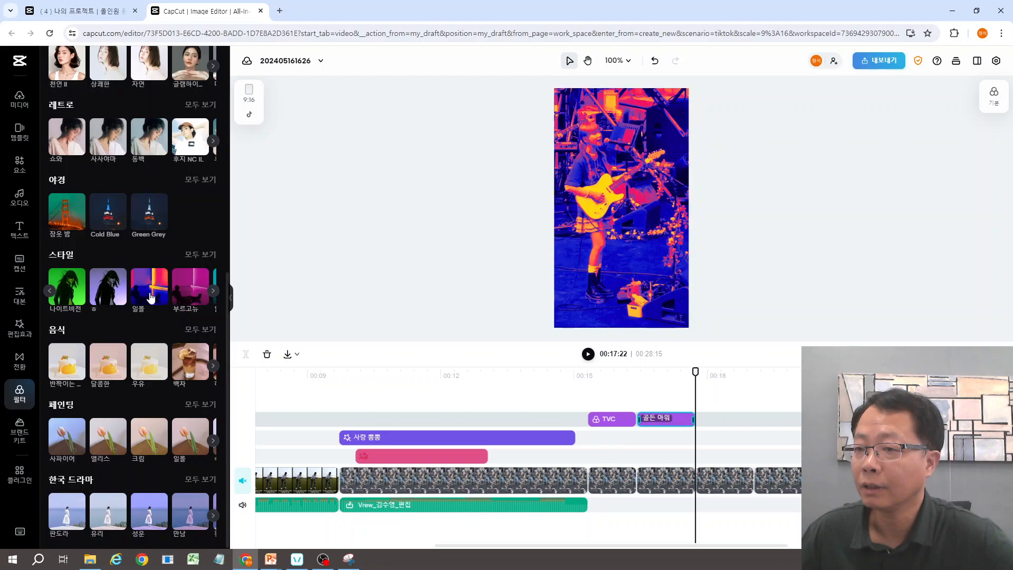
left_click(108, 299)
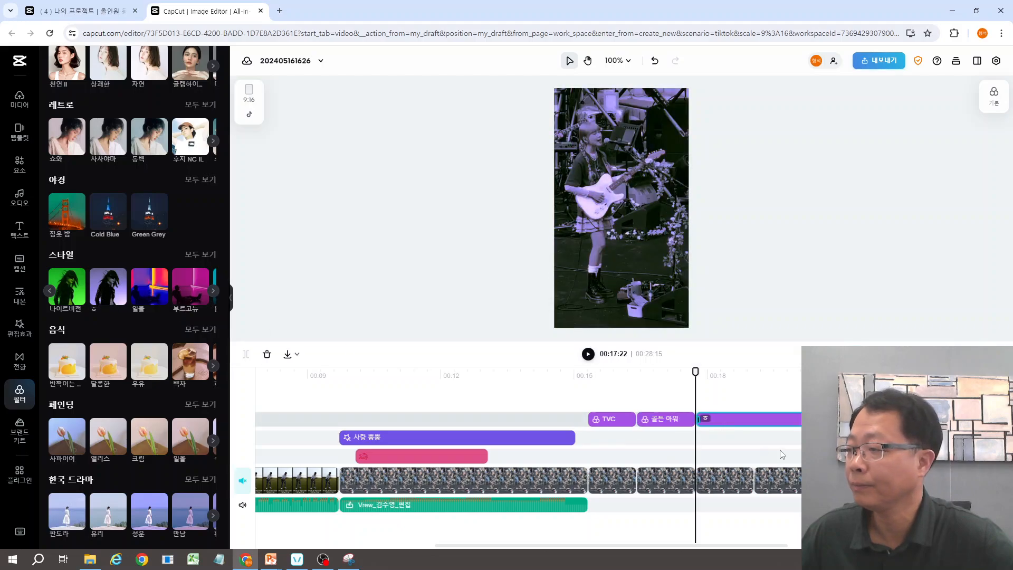
left_click_drag(828, 421, 753, 423)
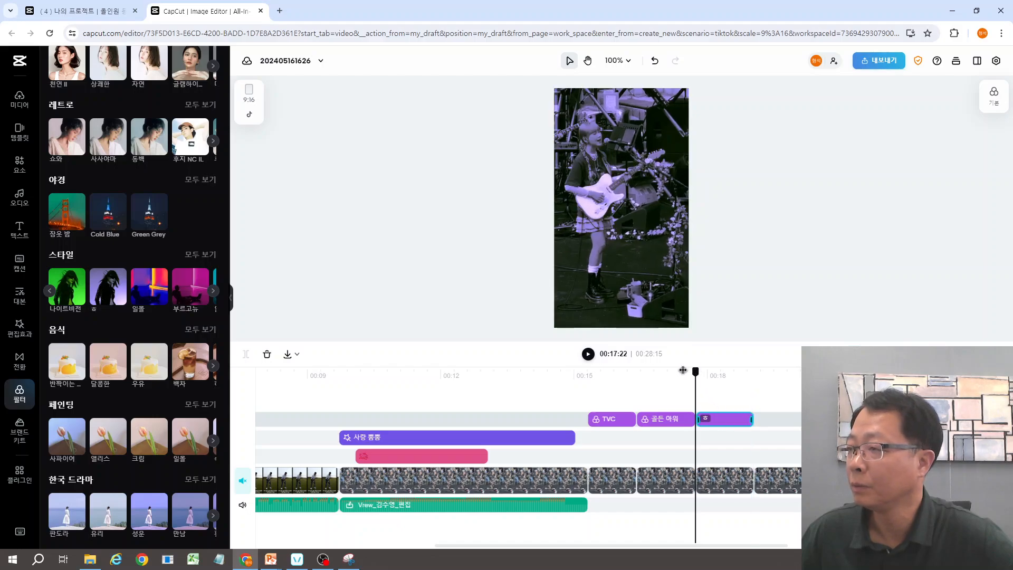
- Play back the filtered concert segments, starting before the TVC filter and continuing past the purple filter
left_click(527, 374)
left_click(588, 357)
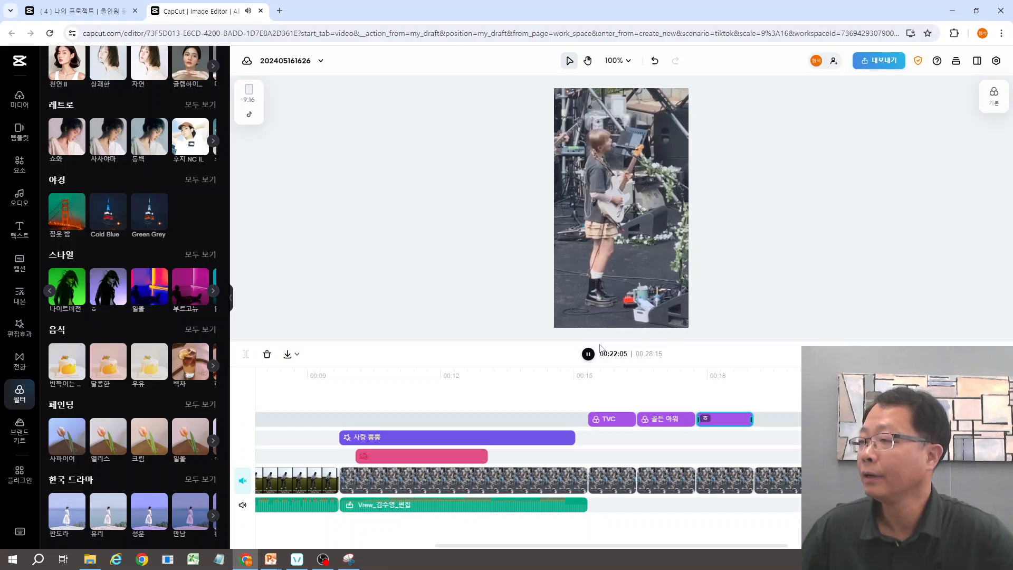
left_click(588, 354)
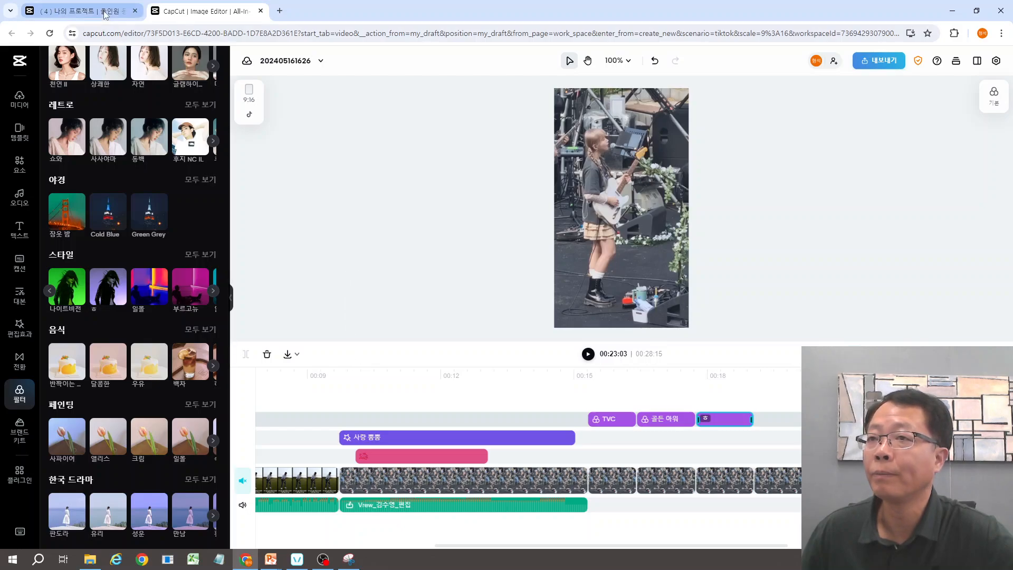
- Close the concert project, open the 캡컷-스터디1 draft from the recent drafts and enlarge its timeline area
left_click(260, 11)
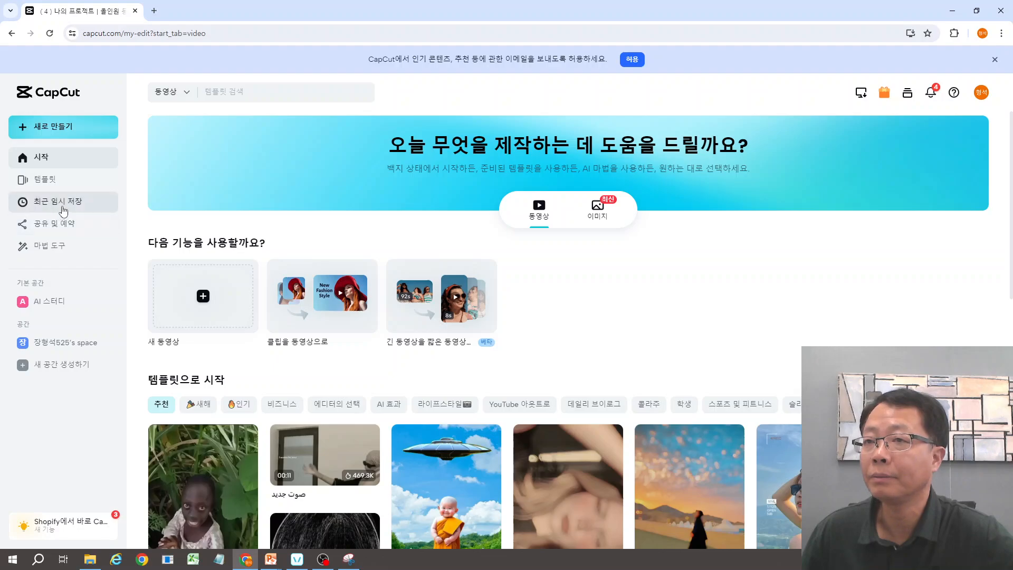
left_click(63, 212)
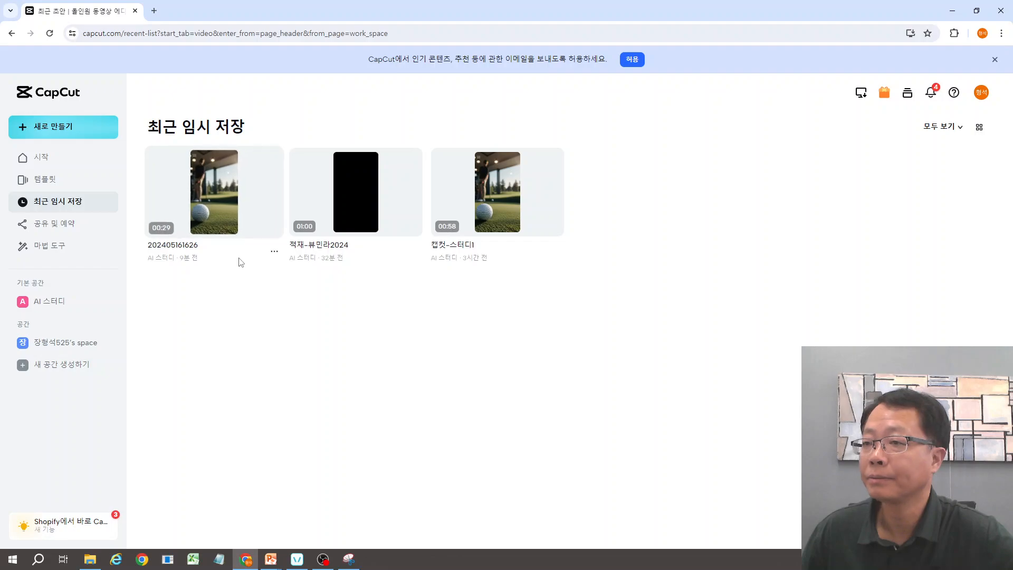
left_click(502, 199)
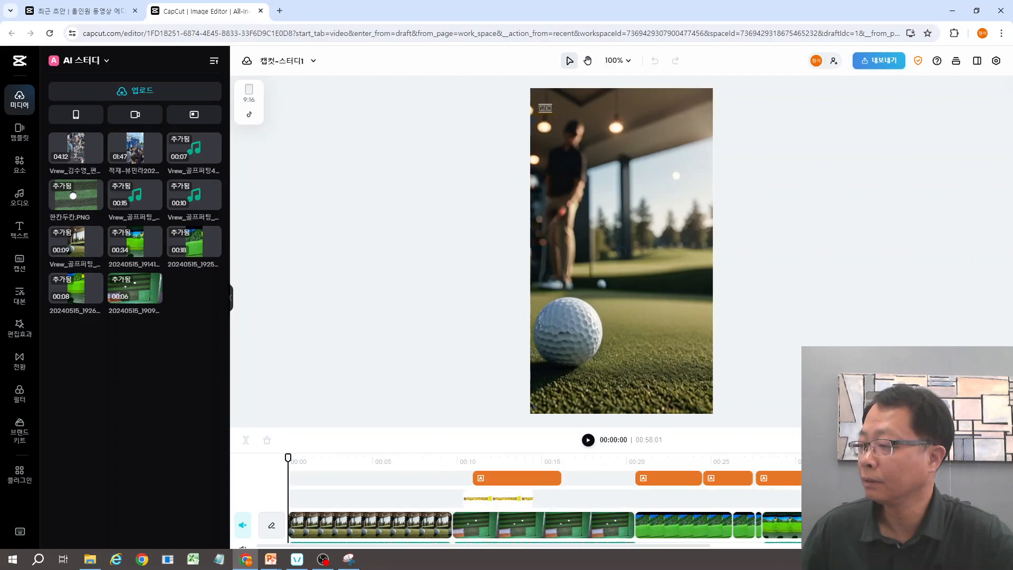
left_click_drag(781, 426, 771, 336)
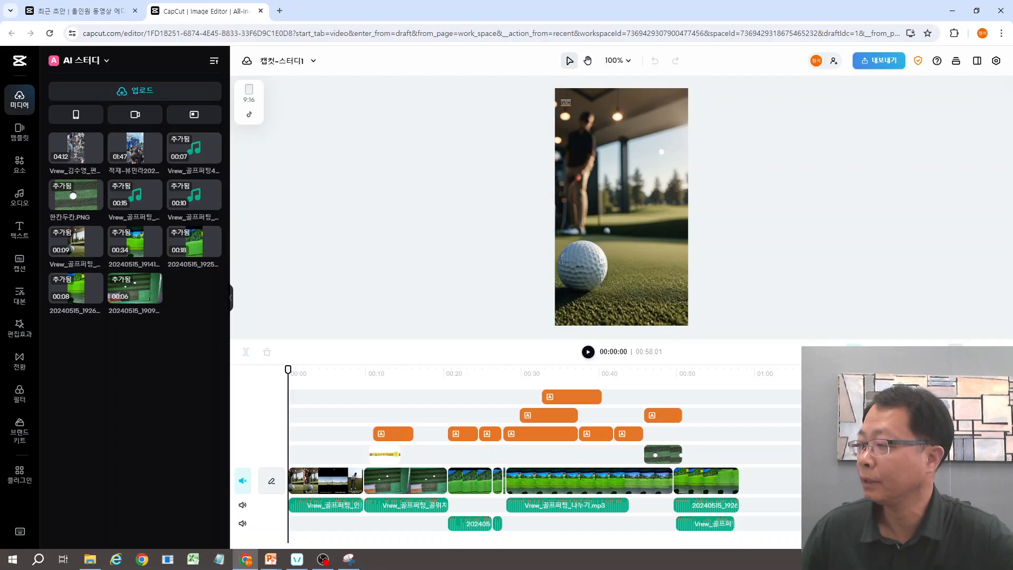
left_click(956, 352)
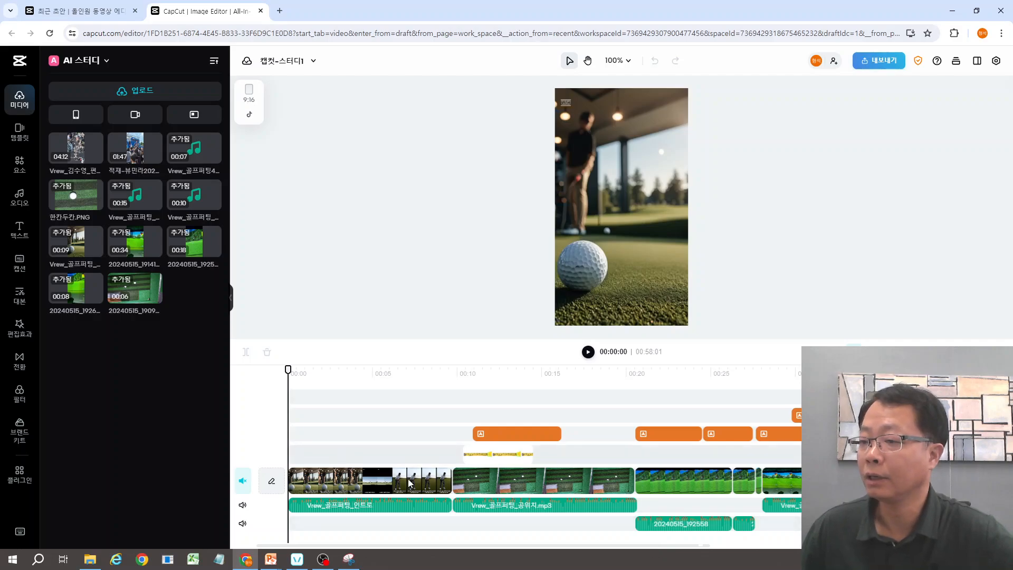
- Play the golf draft from the start to 00:16:16, pausing to examine the ruler image and the 30cm speech bubble
left_click(588, 352)
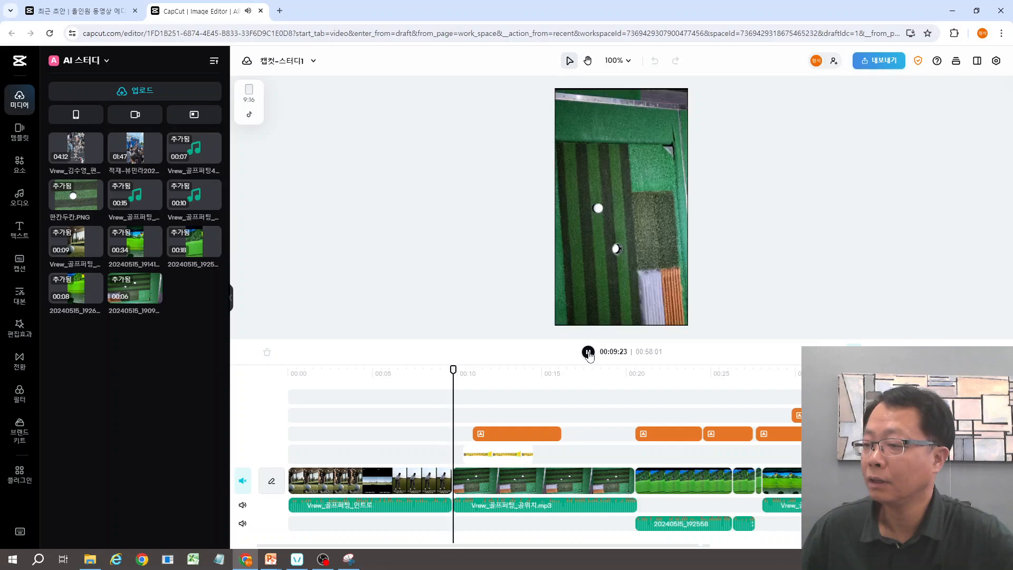
left_click(589, 353)
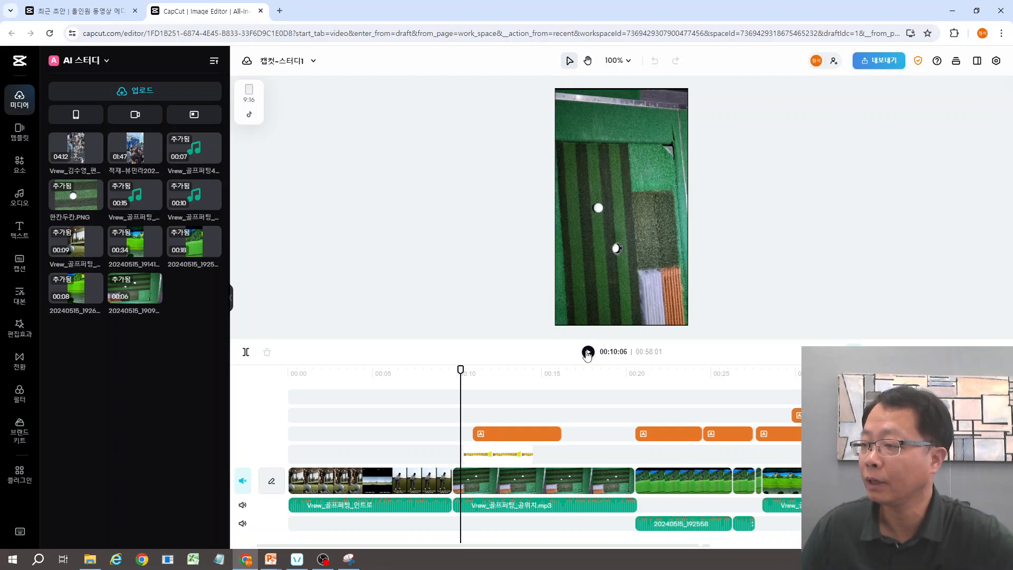
left_click(587, 352)
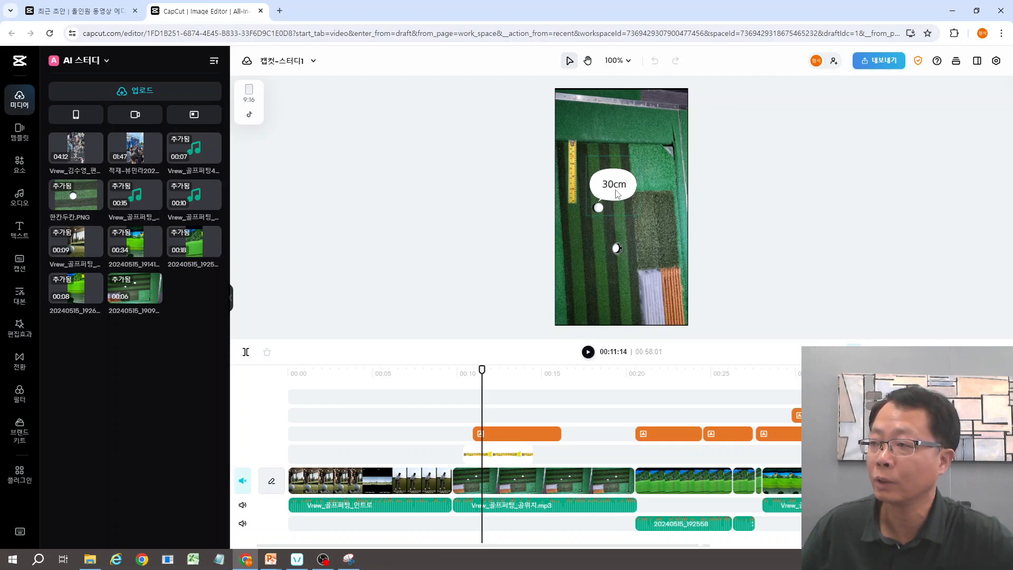
left_click(589, 353)
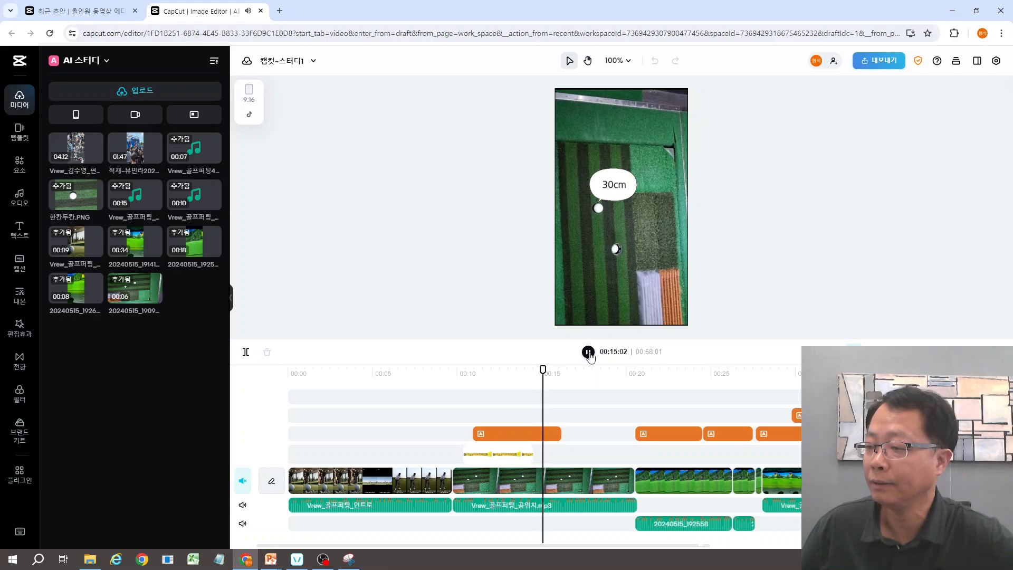
left_click(589, 352)
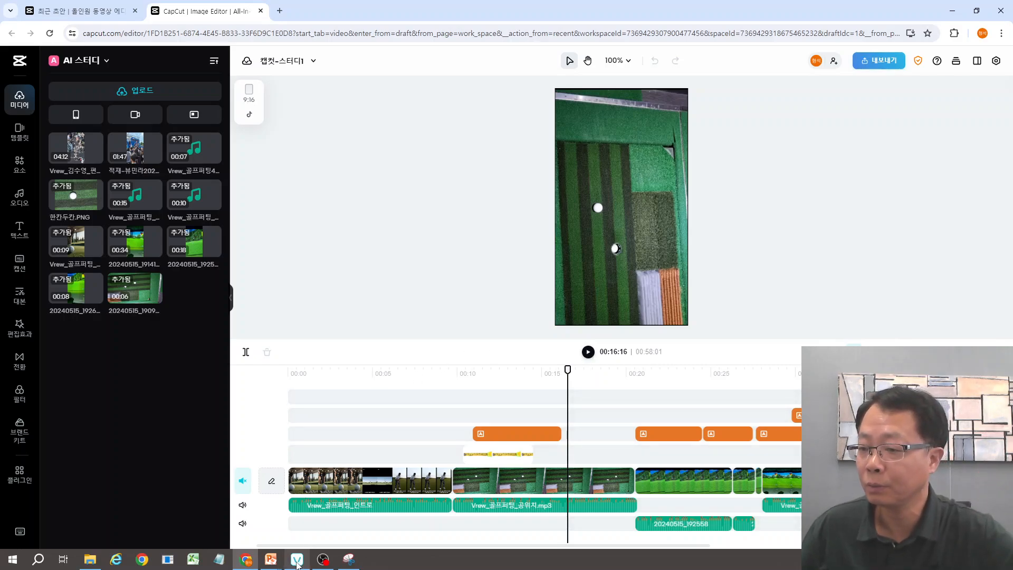
- Switch to Vrew and start a new project that makes a video from text
left_click(297, 563)
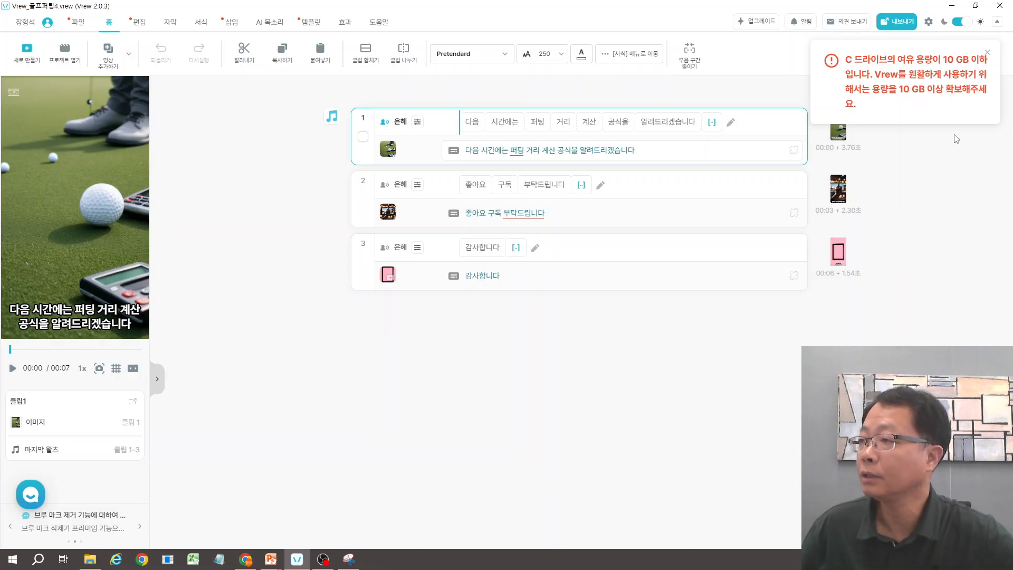
left_click(987, 55)
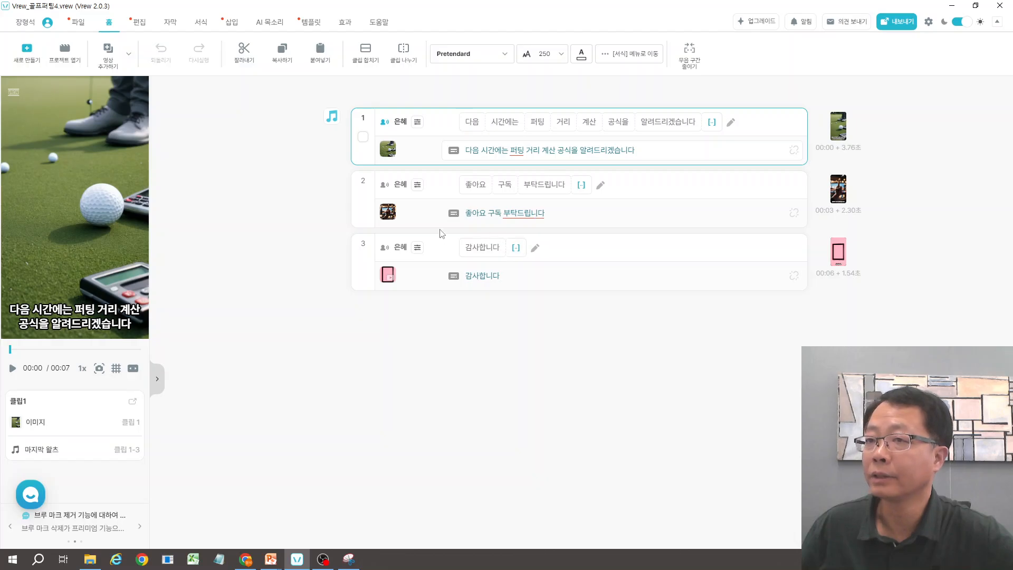
left_click(25, 55)
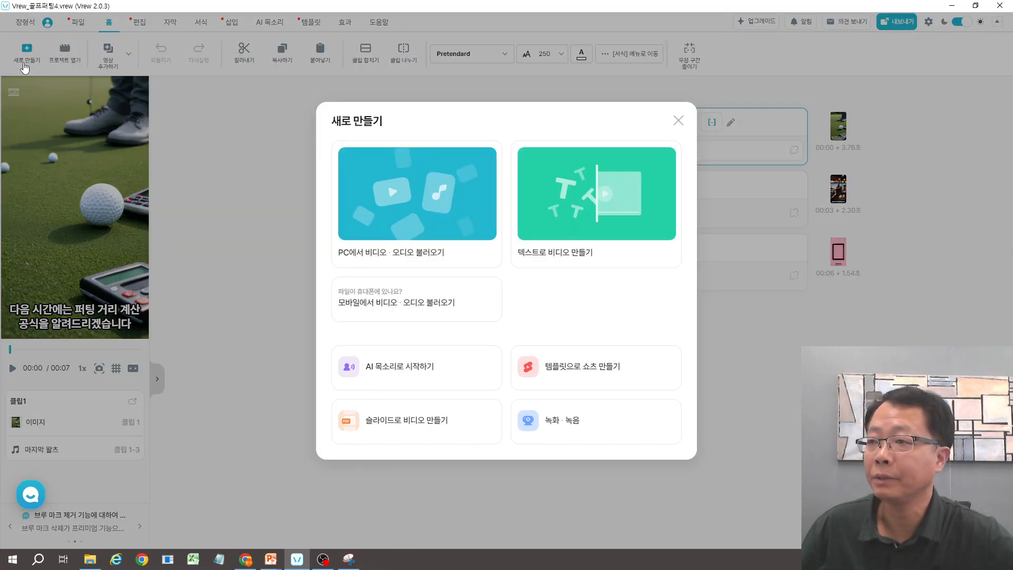
left_click(597, 210)
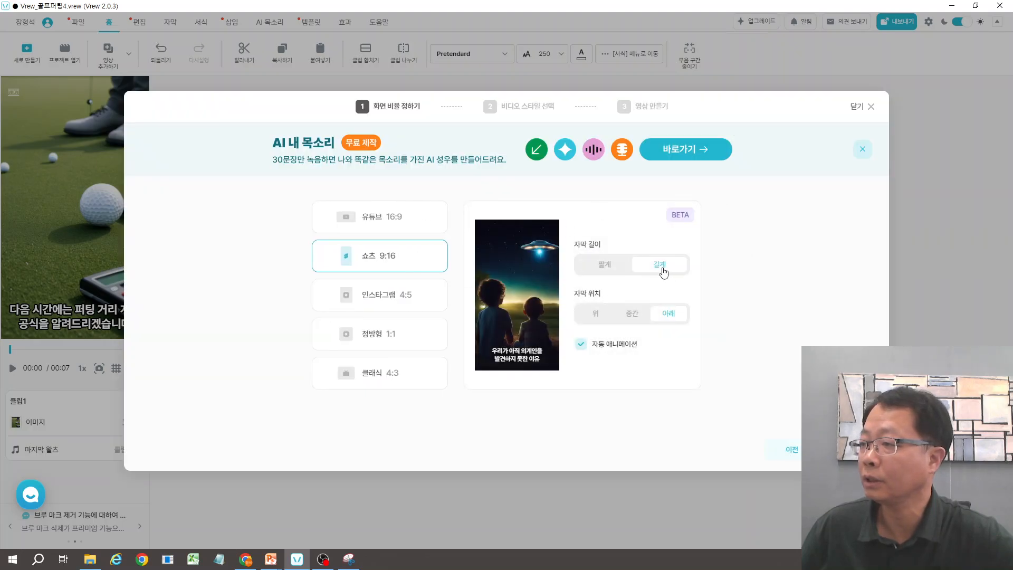
- Set the caption position to 위 for the 쇼츠 9:16 format and continue to the video style selection
left_click(597, 315)
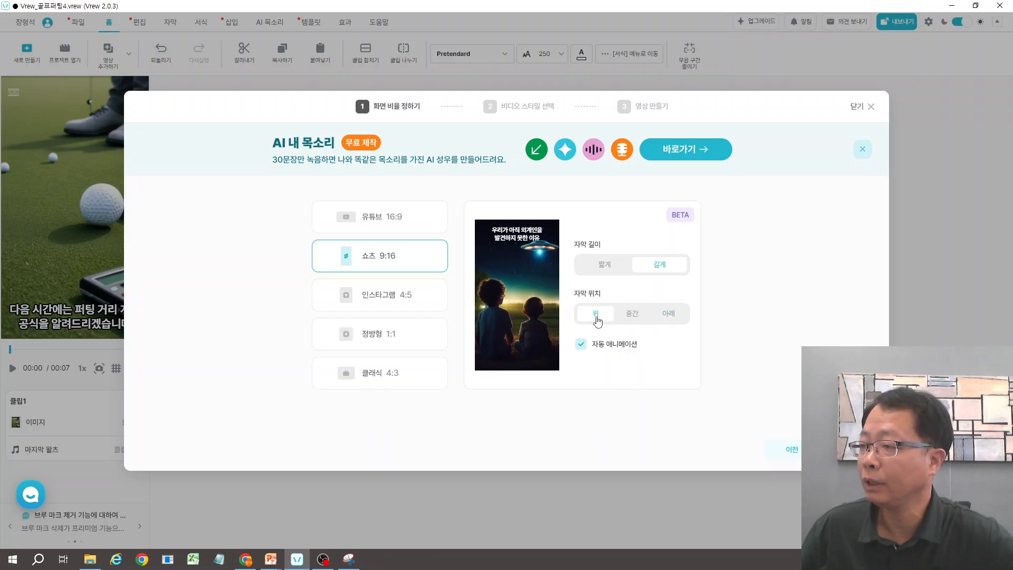
left_click(633, 320)
left_click(592, 320)
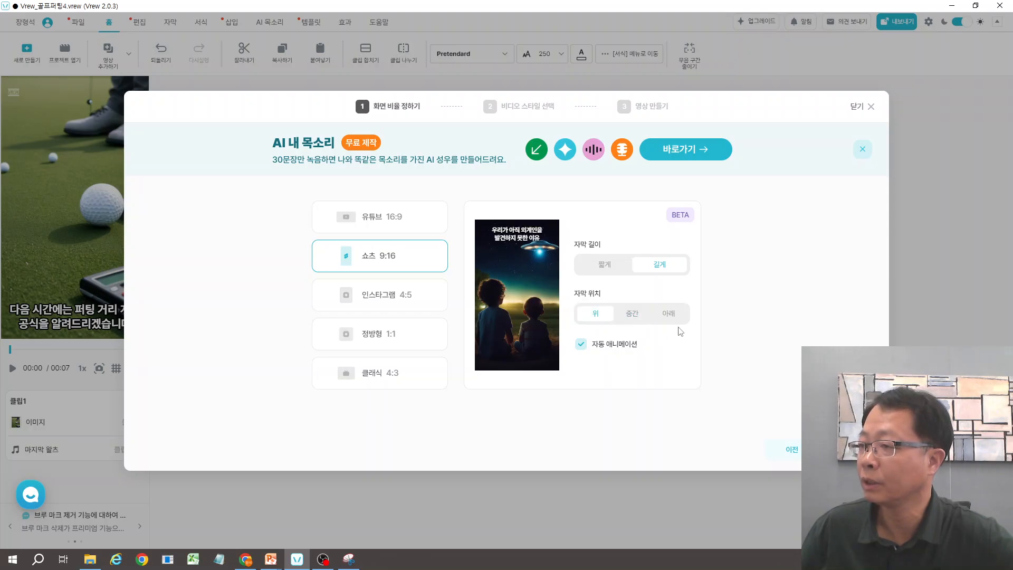
left_click(848, 450)
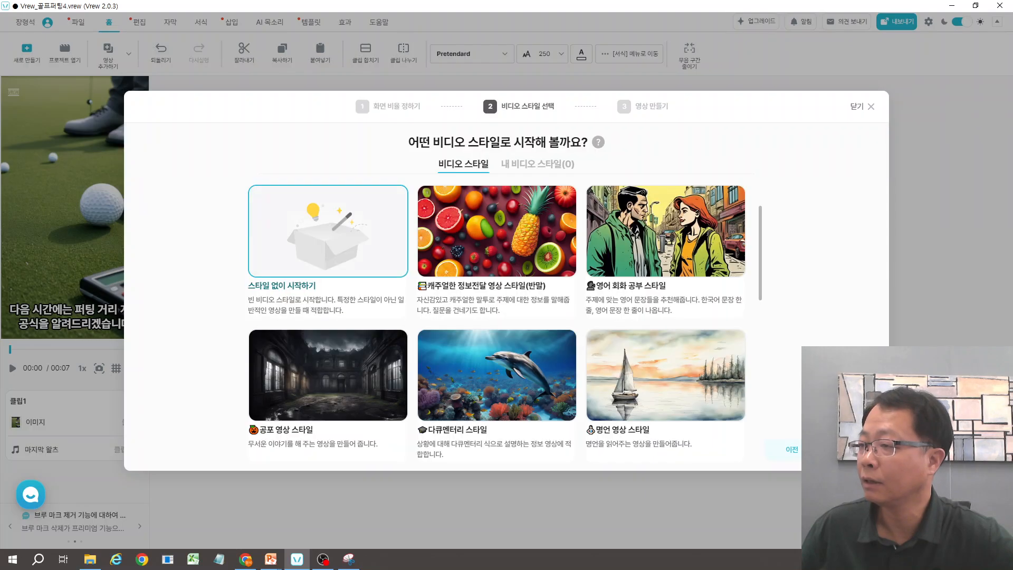
- Choose the 튜토리얼 영상 스타일 video style and generate the video from the existing three-line script
left_click_drag(761, 268, 759, 444)
left_click(659, 387)
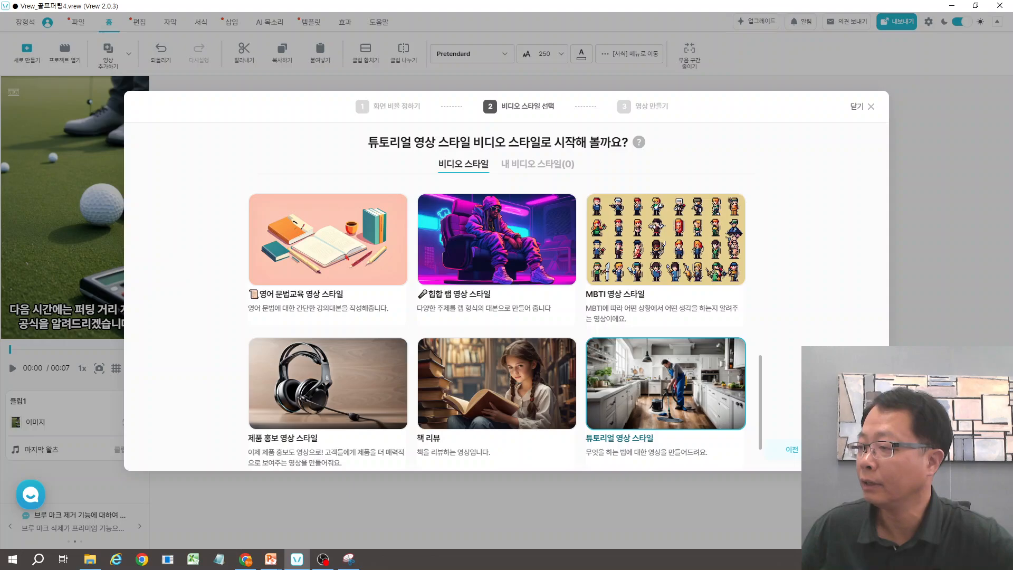
left_click(849, 450)
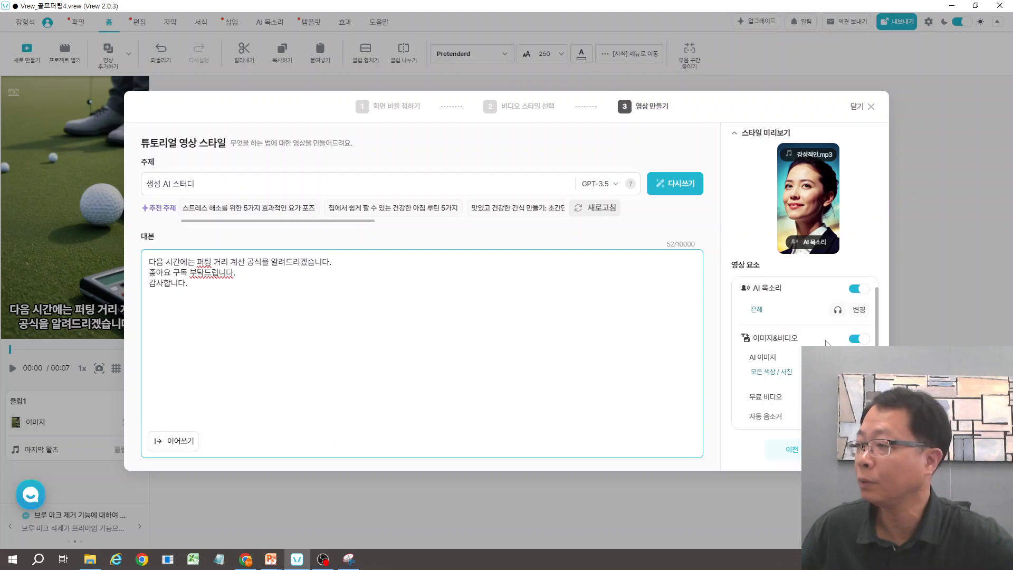
left_click(849, 449)
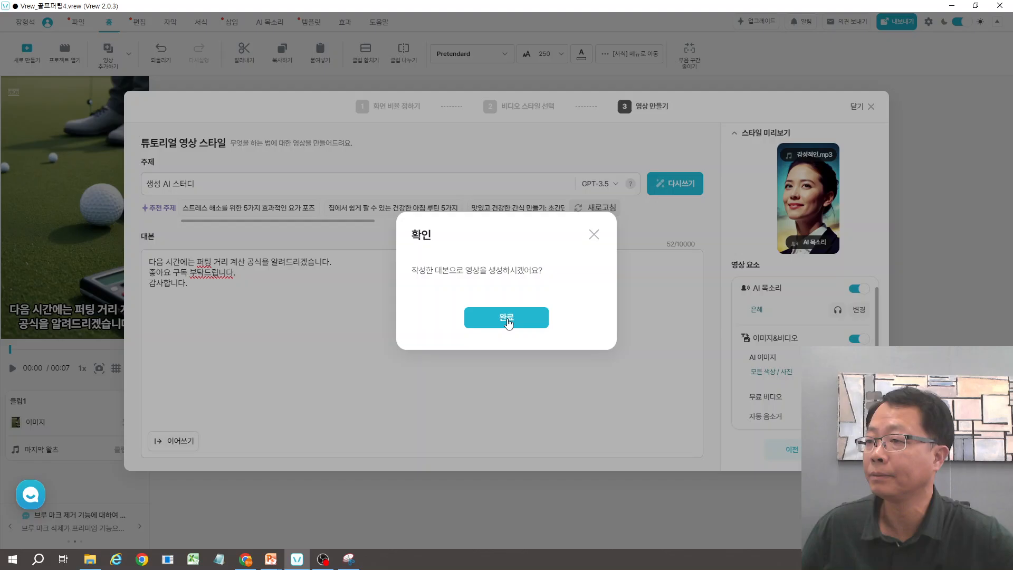
left_click(508, 319)
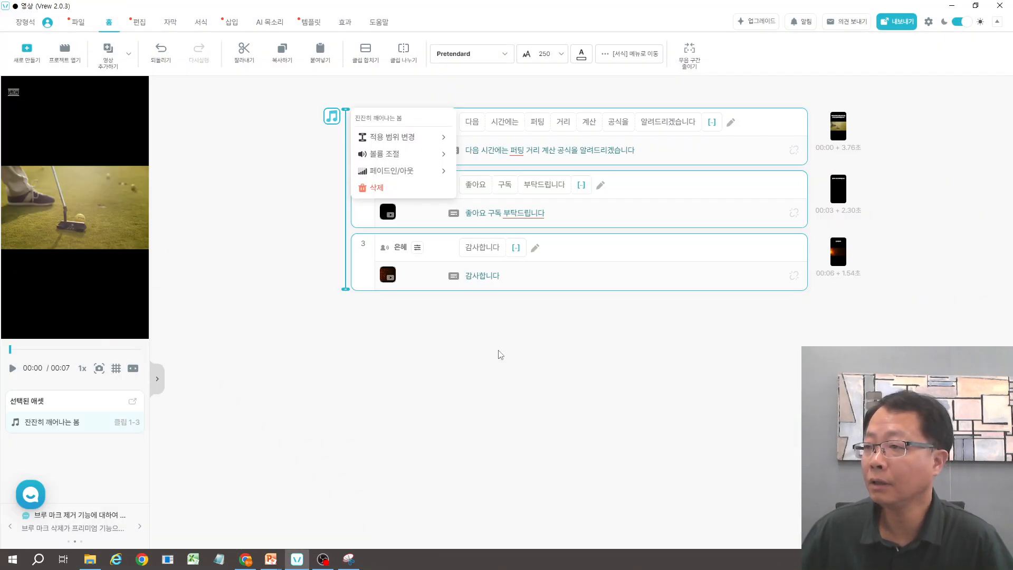
- Preview the generated Vrew video through all three clips and briefly replay its opening
left_click(479, 357)
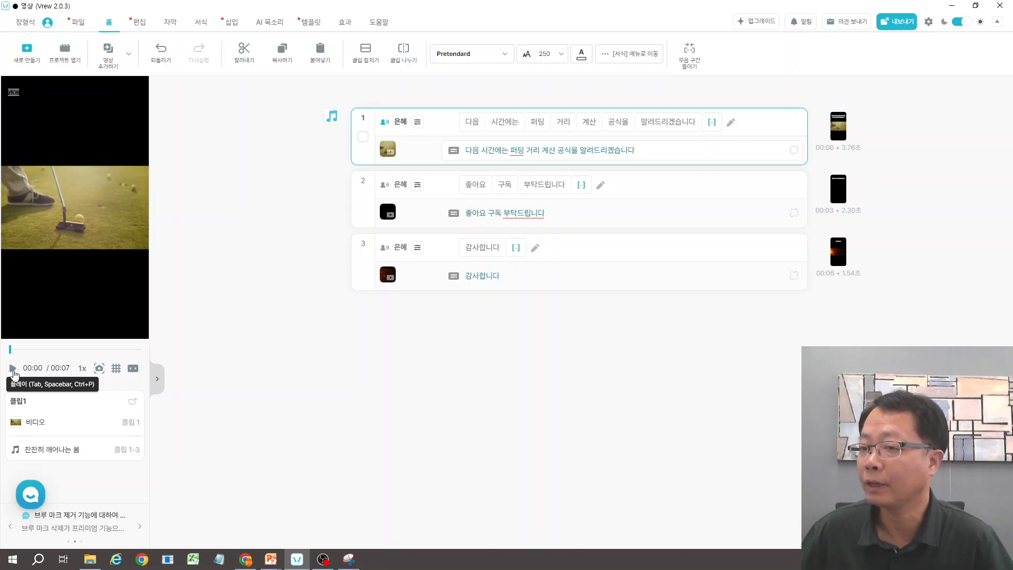
left_click(13, 369)
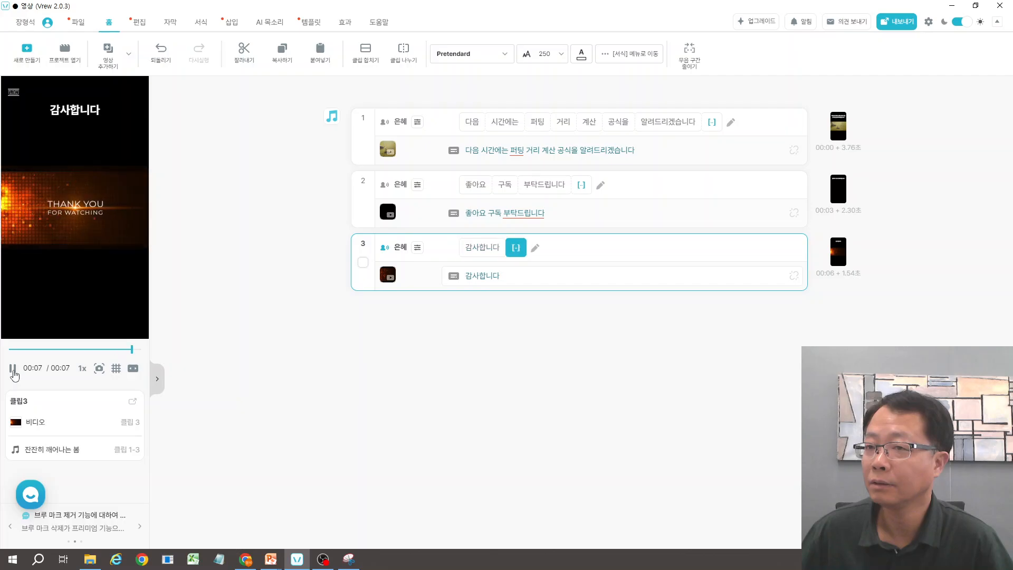
left_click(14, 370)
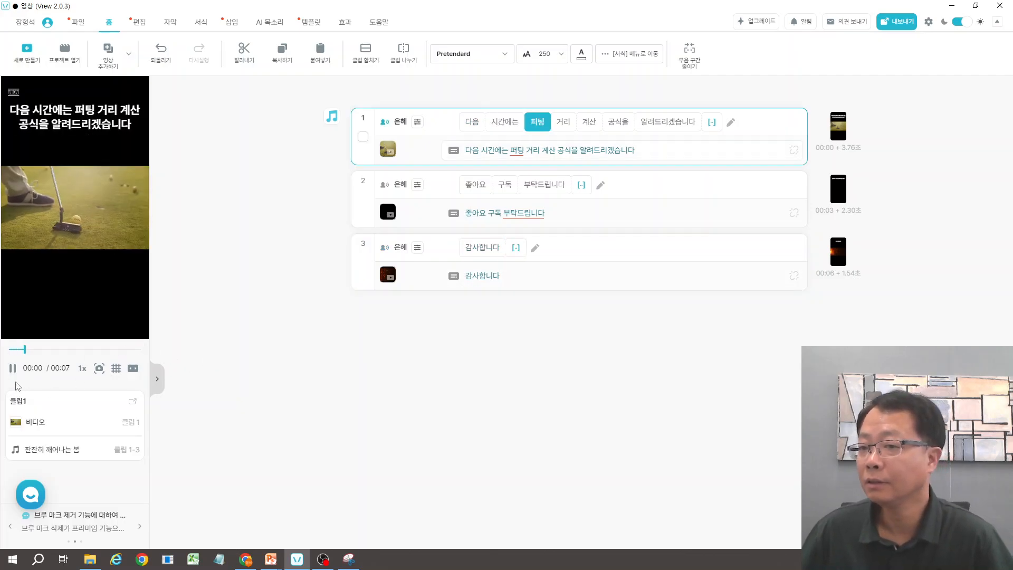
left_click(13, 368)
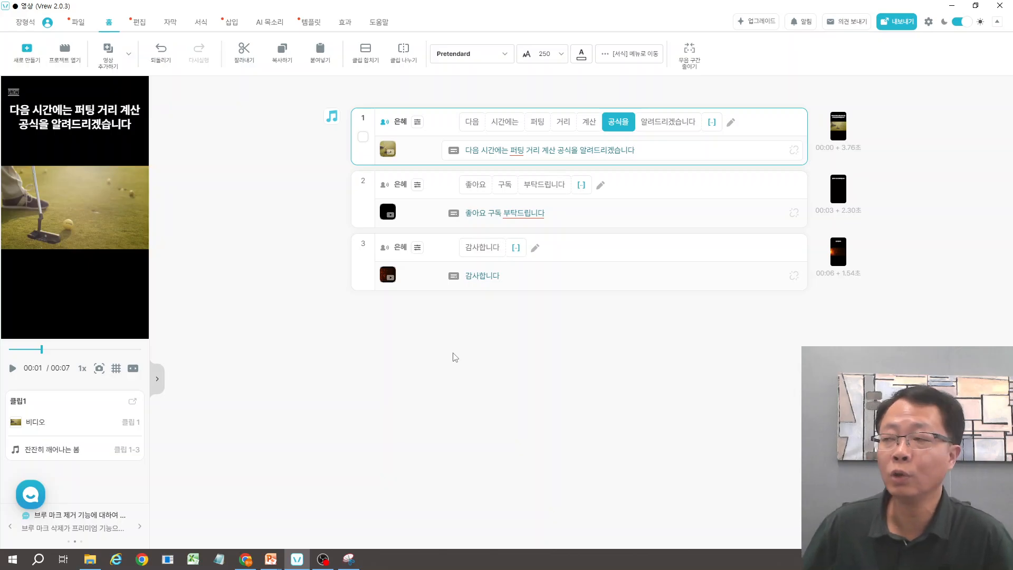
- Check Vrew's available export formats without exporting, and return to the golf draft in CapCut
left_click(902, 24)
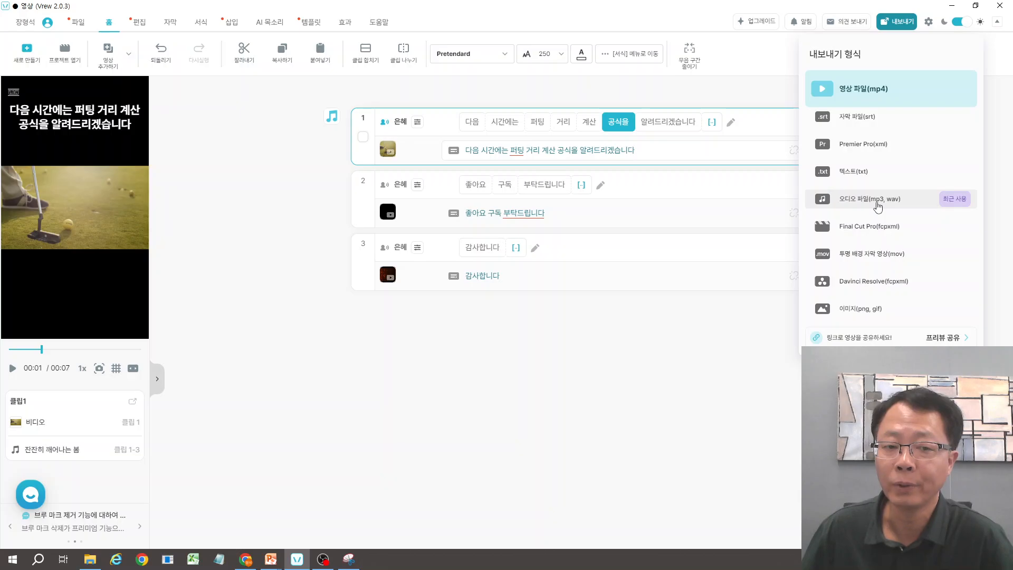
left_click(558, 355)
left_click(952, 5)
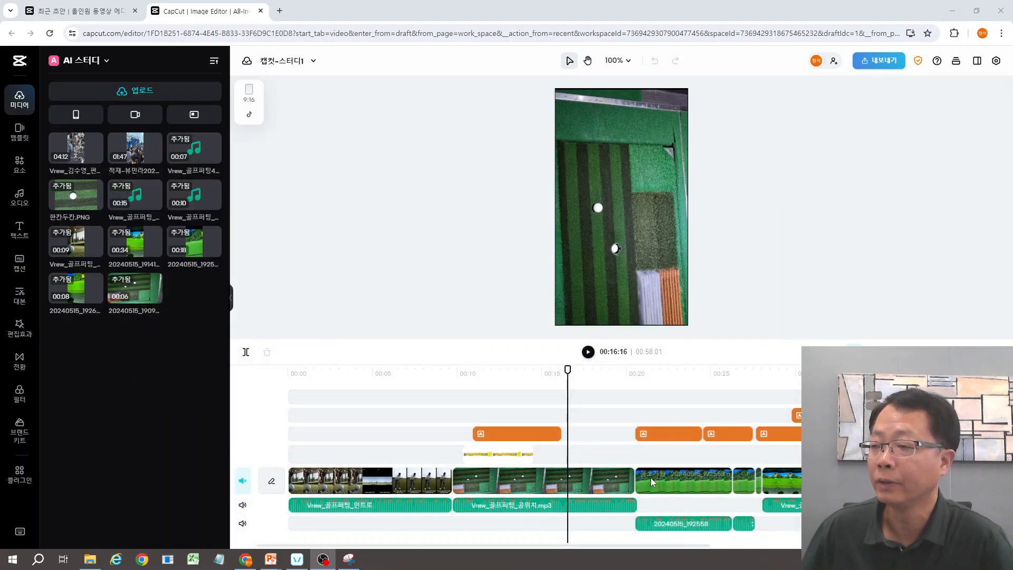
- Play the golf draft from about 00:20 onward, examining its text captions, speech bubbles and the overlaid mat image
left_click(635, 370)
left_click(588, 352)
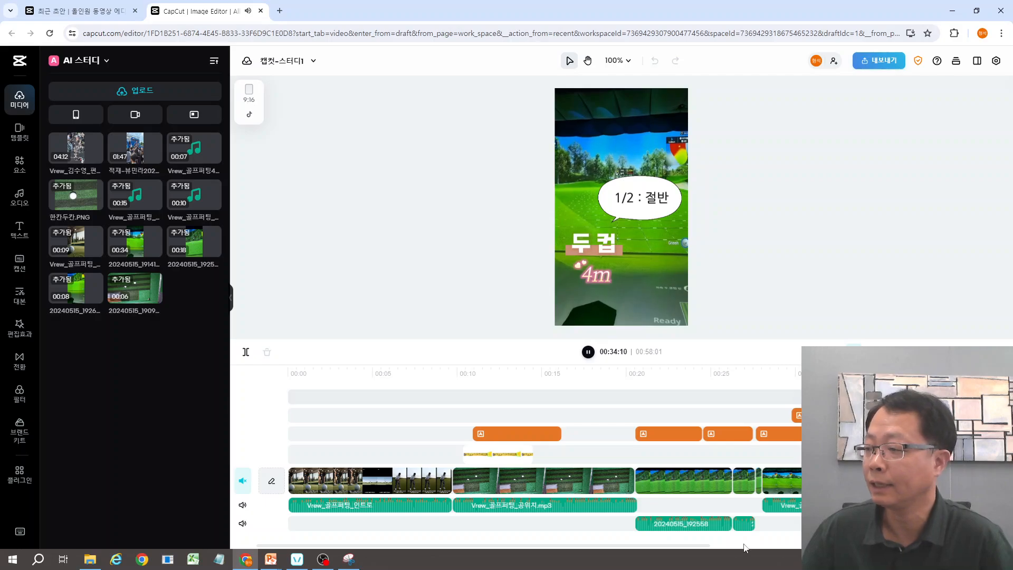
left_click_drag(686, 546, 834, 548)
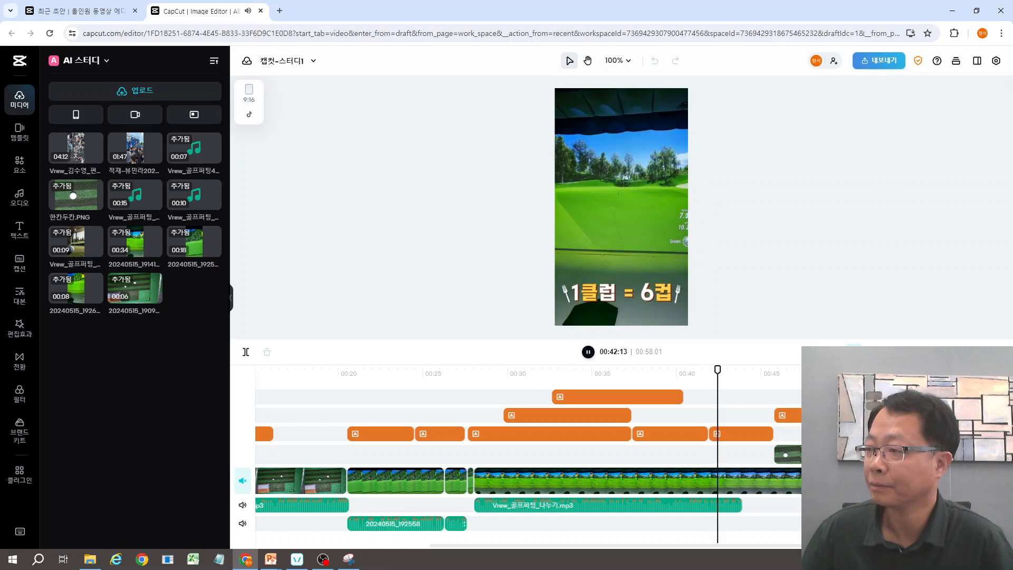
left_click(587, 356)
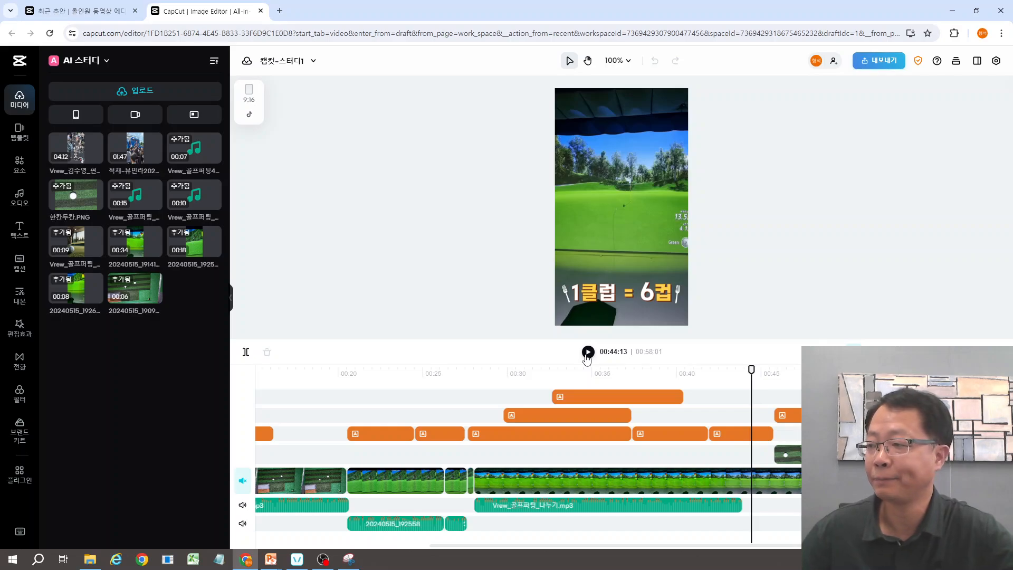
left_click(589, 353)
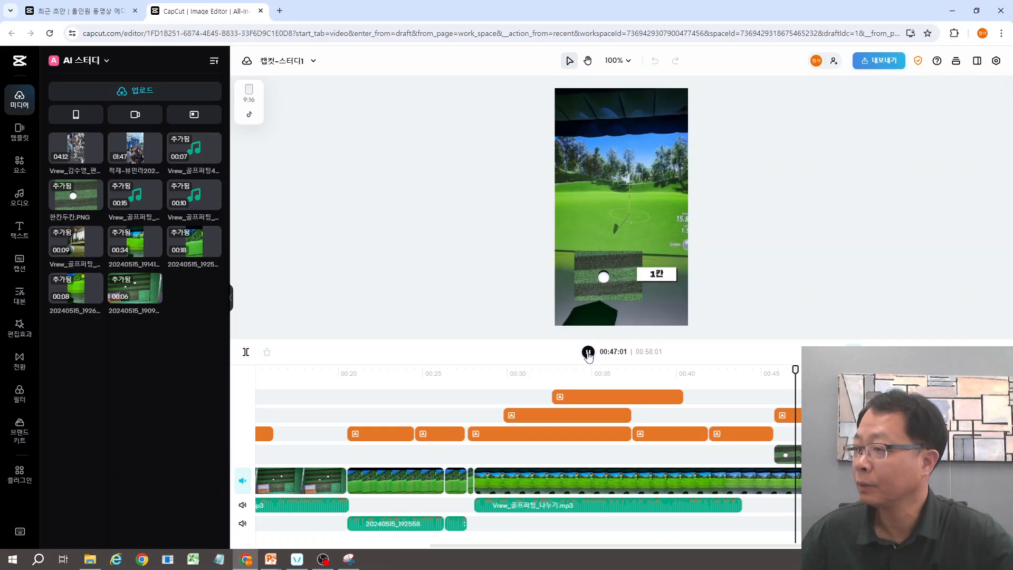
left_click(588, 352)
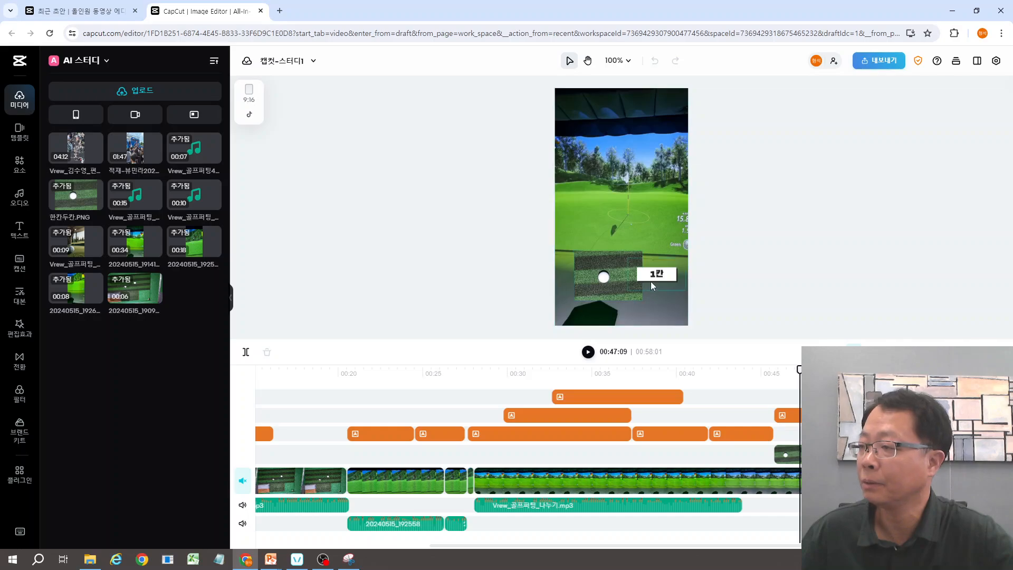
left_click(589, 352)
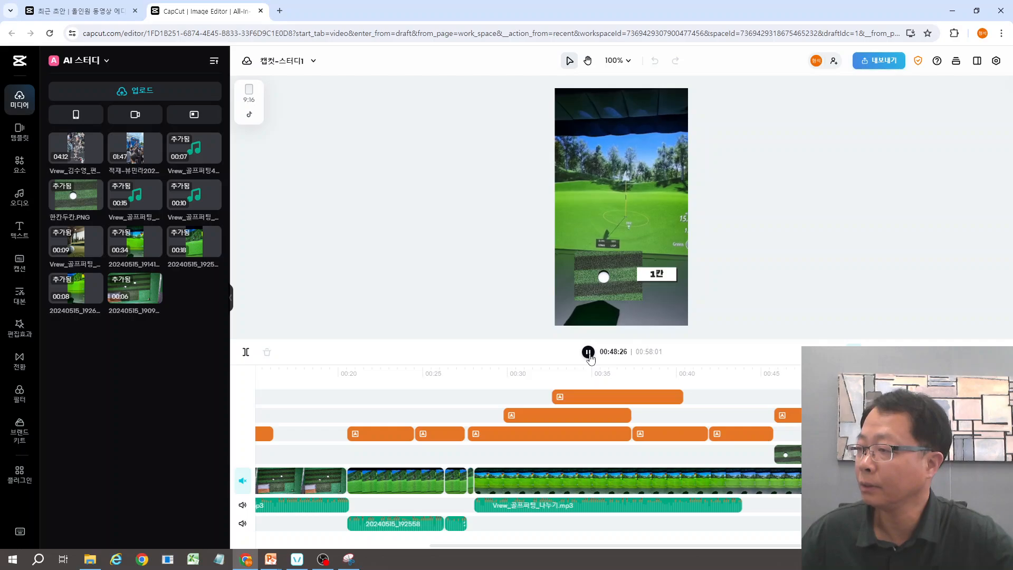